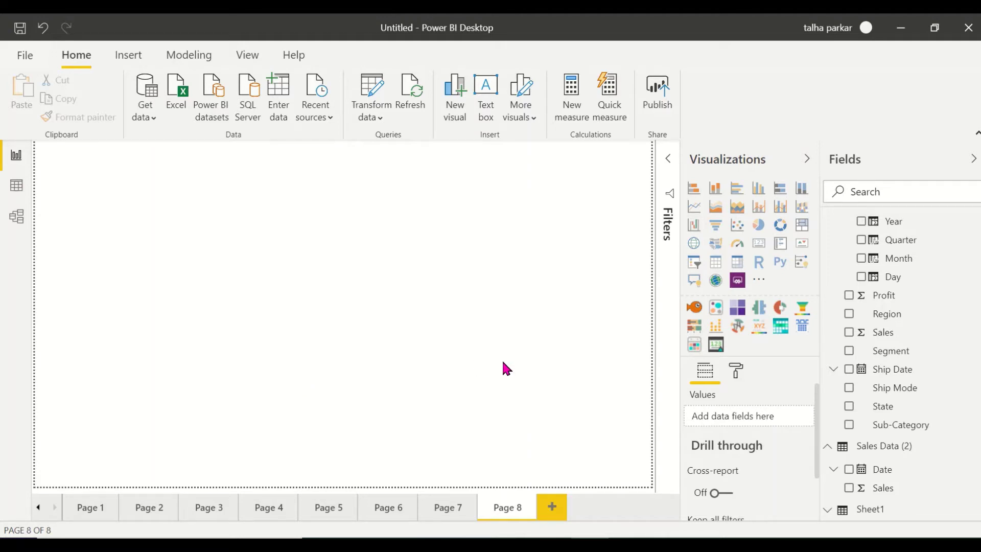
Search the AppSource visuals marketplace for 'Card with states'.
left_click(760, 281)
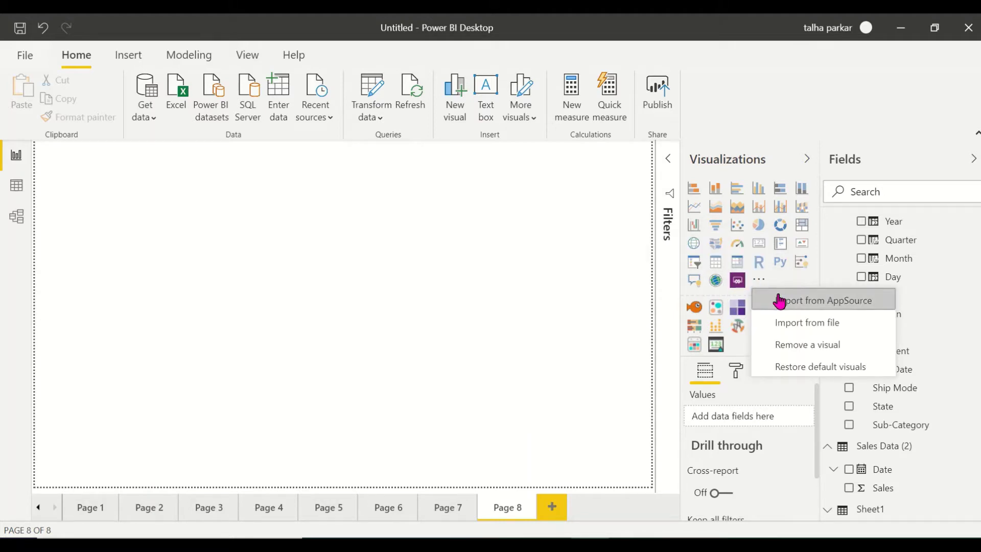
left_click(779, 302)
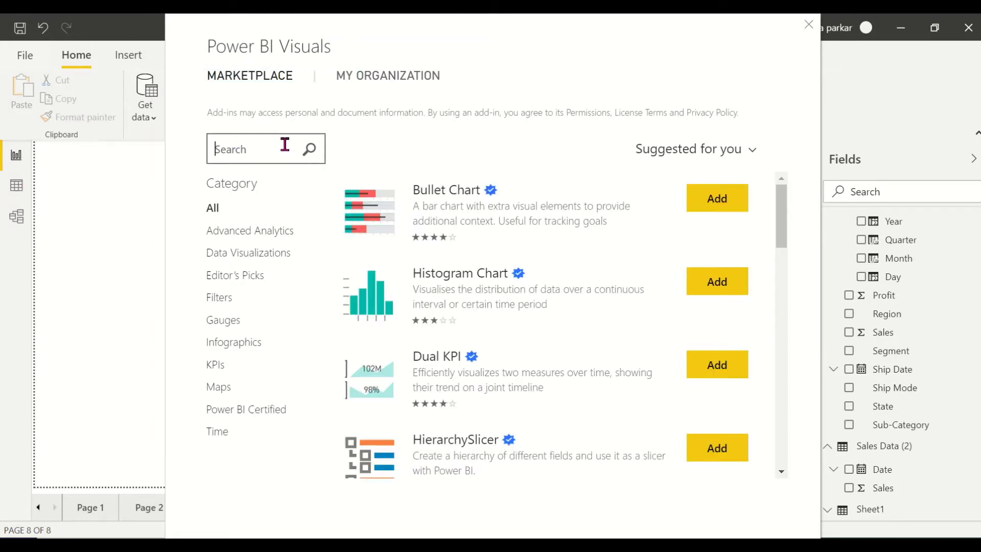
type("Card with states")
key("Return")
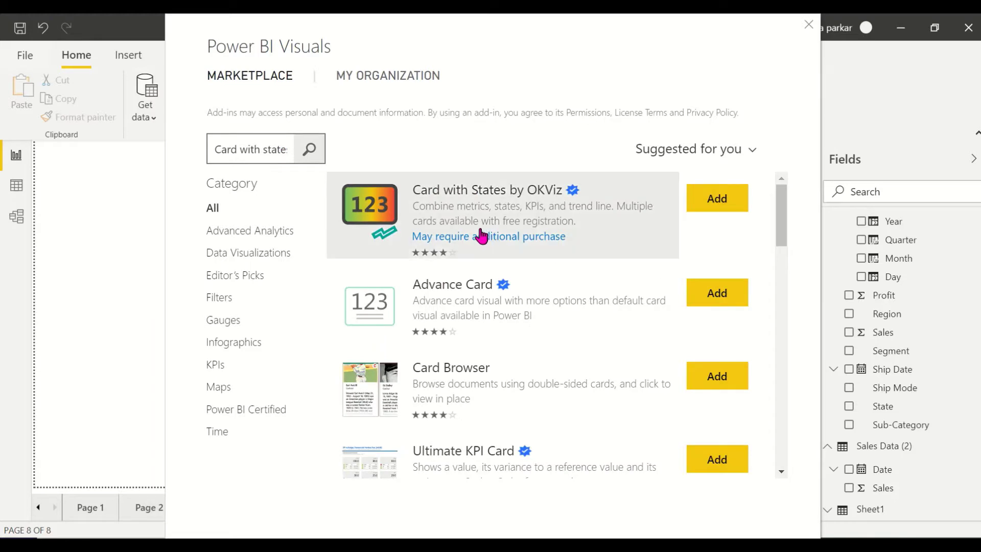
Open the Card with States by OKViz detail page and expand its full description.
left_click(480, 229)
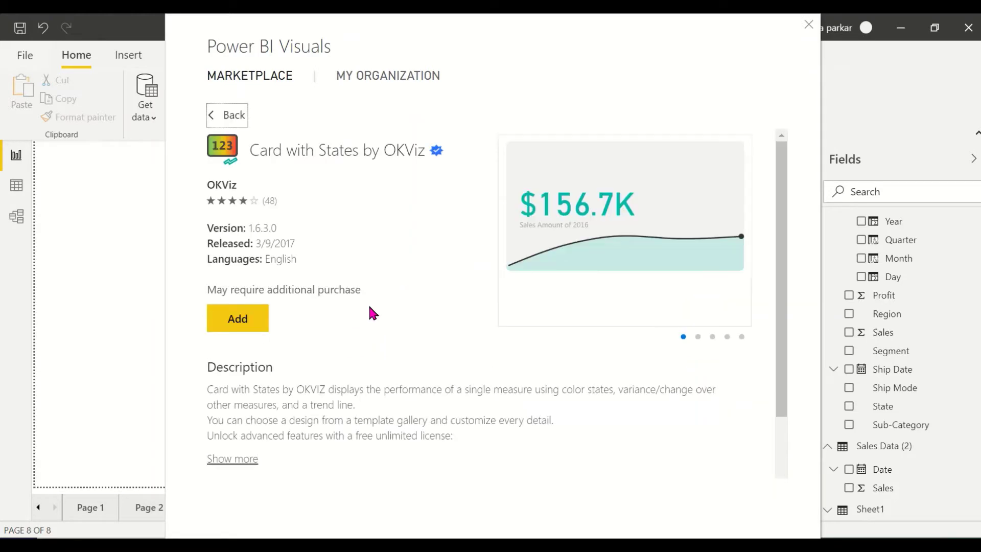
scroll(370, 308, "down", 1)
left_click(234, 426)
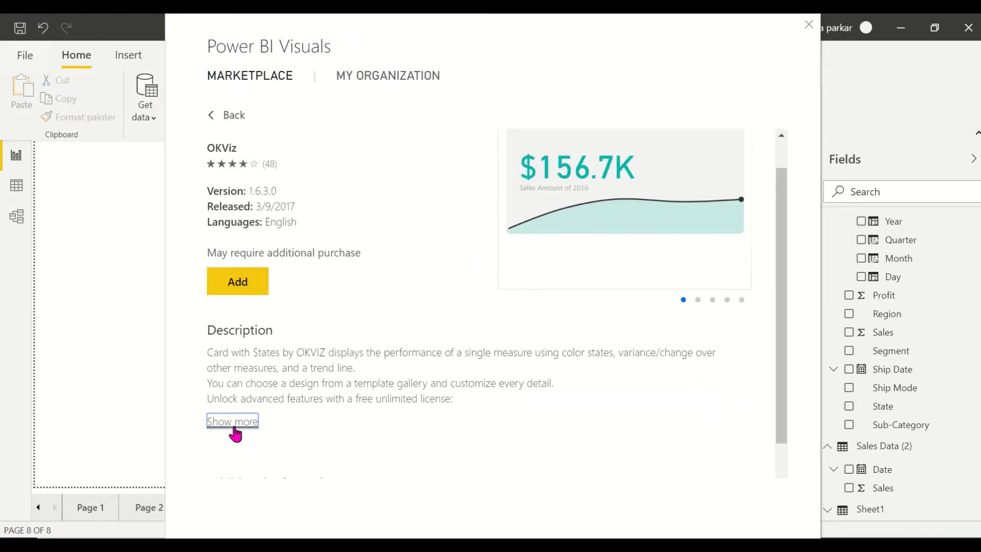
scroll(400, 318, "down", 4)
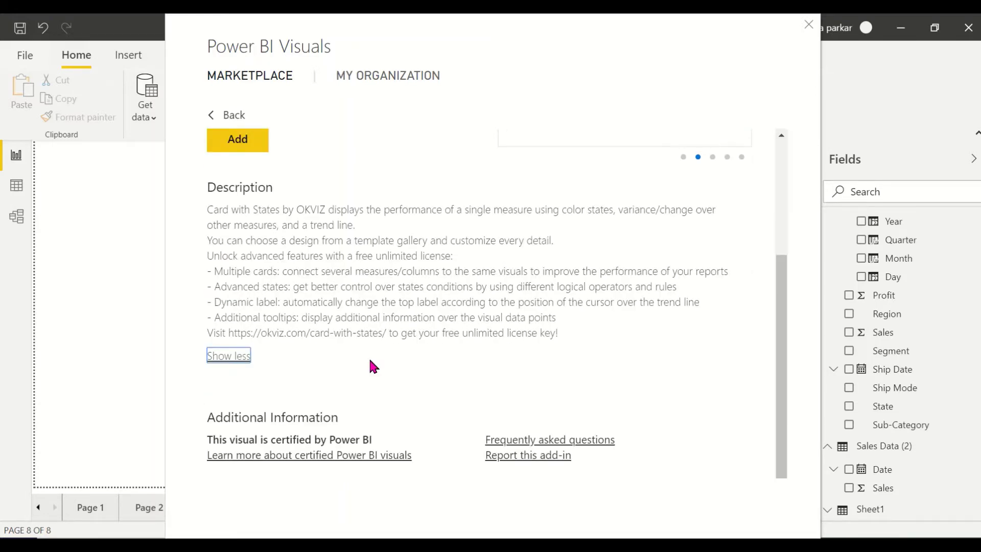
scroll(371, 364, "up", 5)
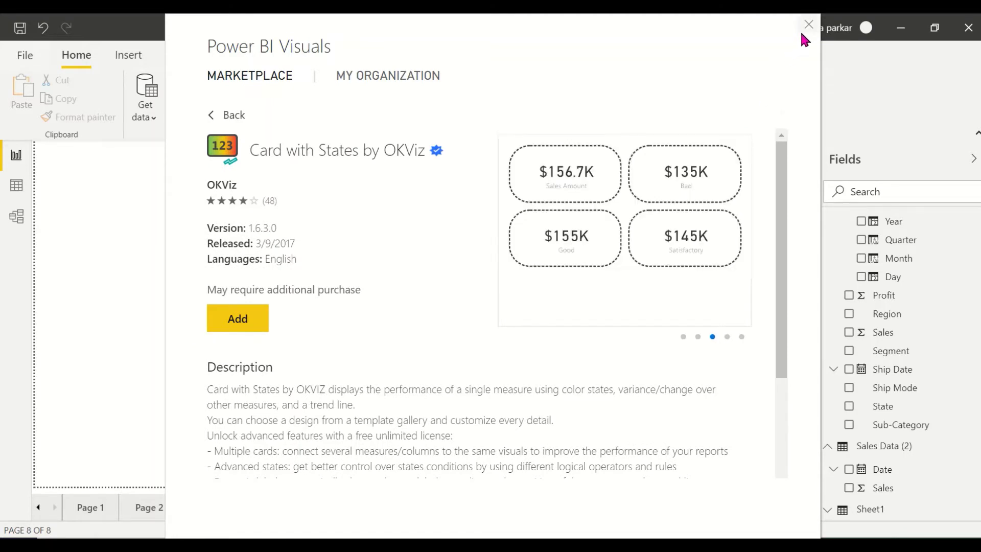
Browse through the visual's preview images, including condition settings and templates gallery.
mouse_move(648, 168)
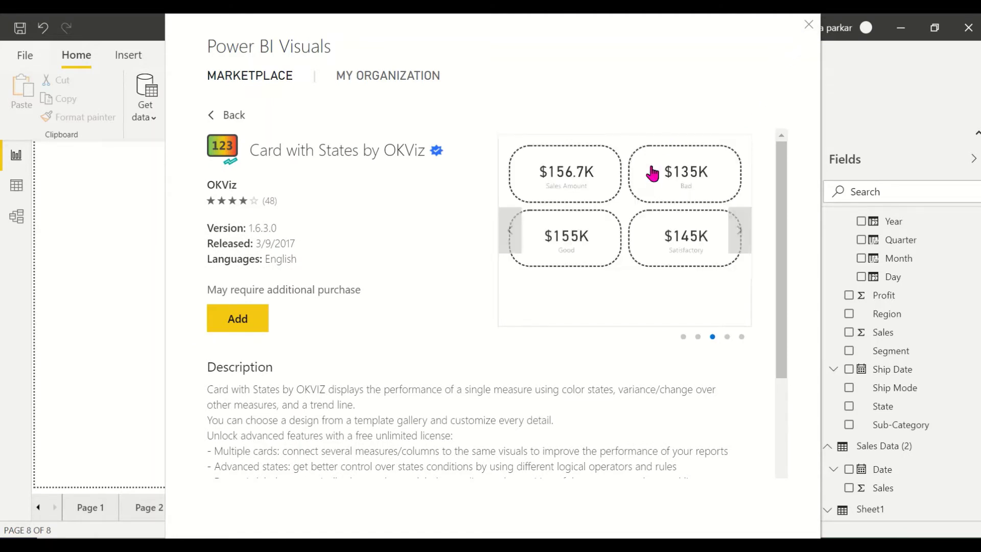
left_click(715, 232)
left_click(763, 309)
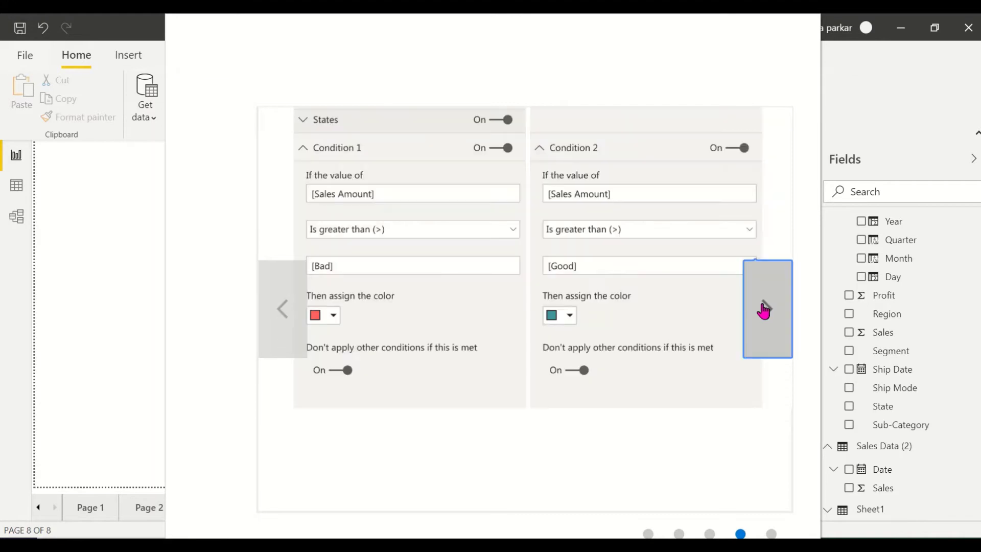
left_click(763, 309)
left_click(280, 308)
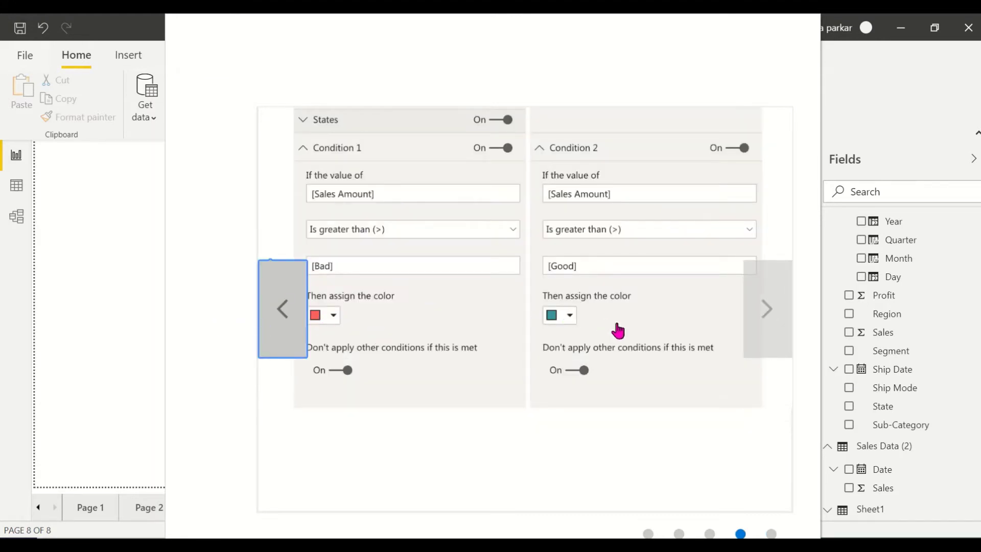
left_click(766, 309)
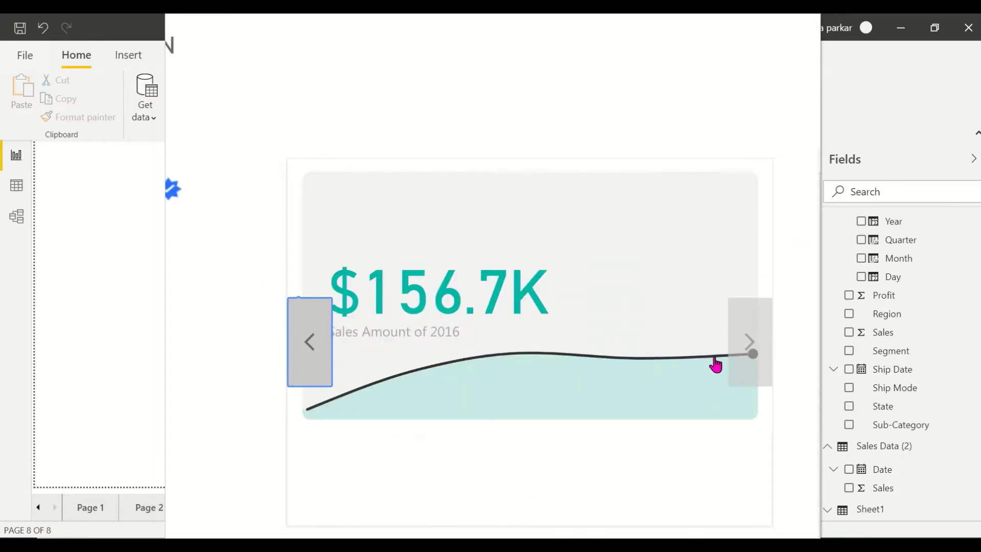
left_click(731, 362)
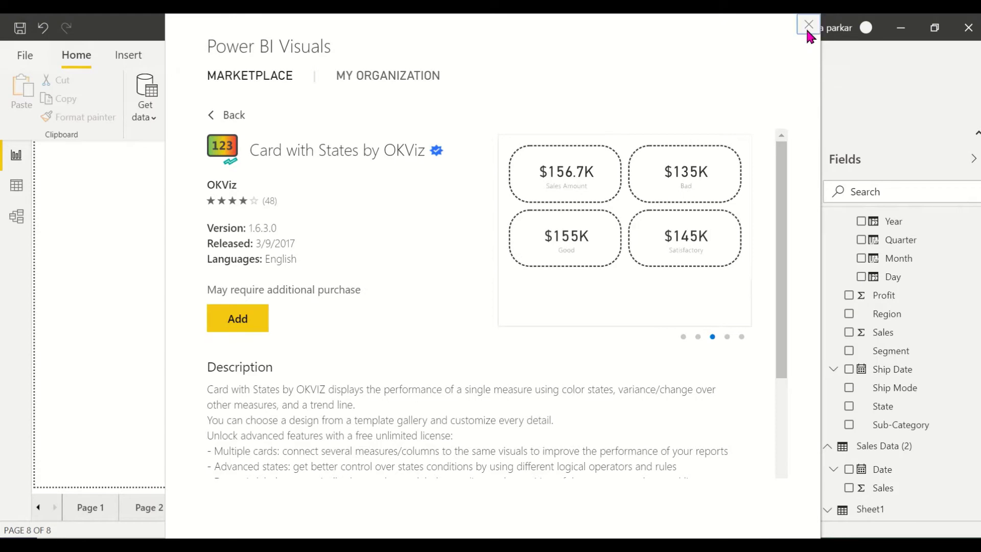
Add a Card with States visual to the empty page and enlarge it.
left_click(806, 26)
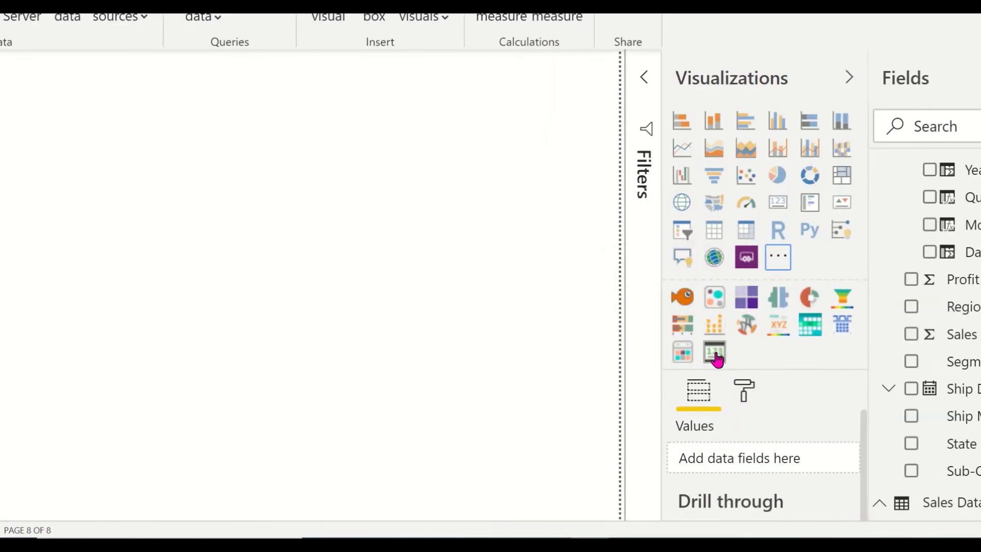
left_click(715, 355)
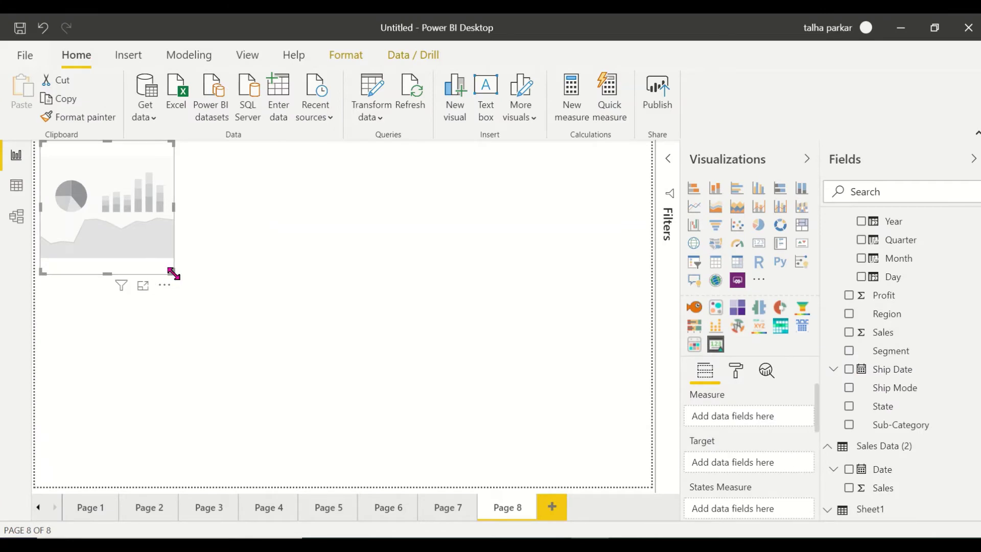
left_click_drag(173, 273, 342, 376)
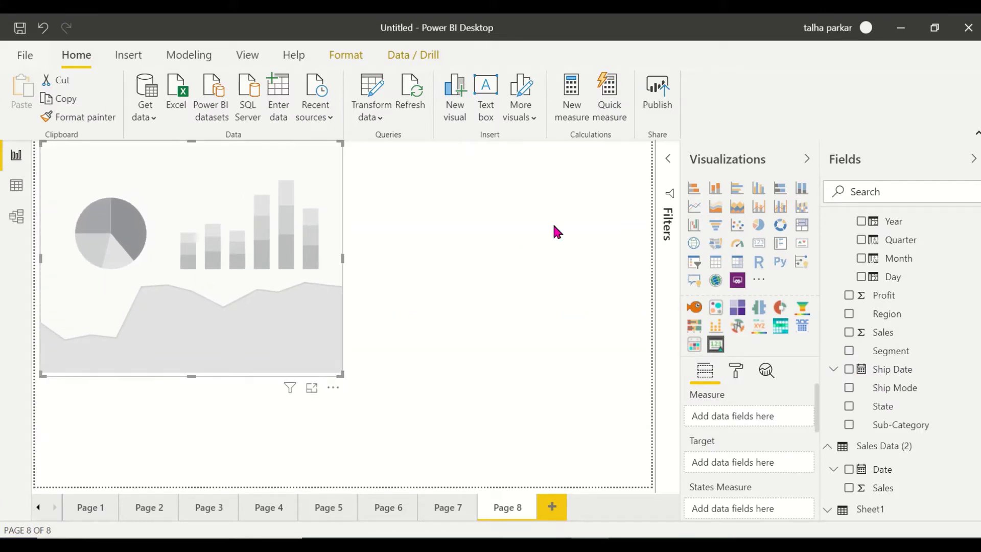
Add a plain Card visual beside it.
left_click(553, 226)
left_click(758, 244)
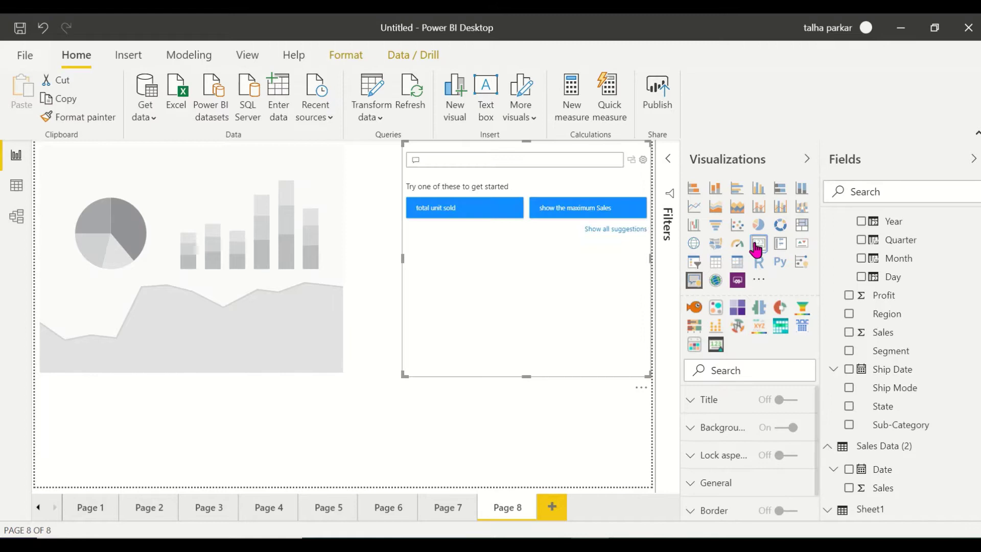
left_click(758, 244)
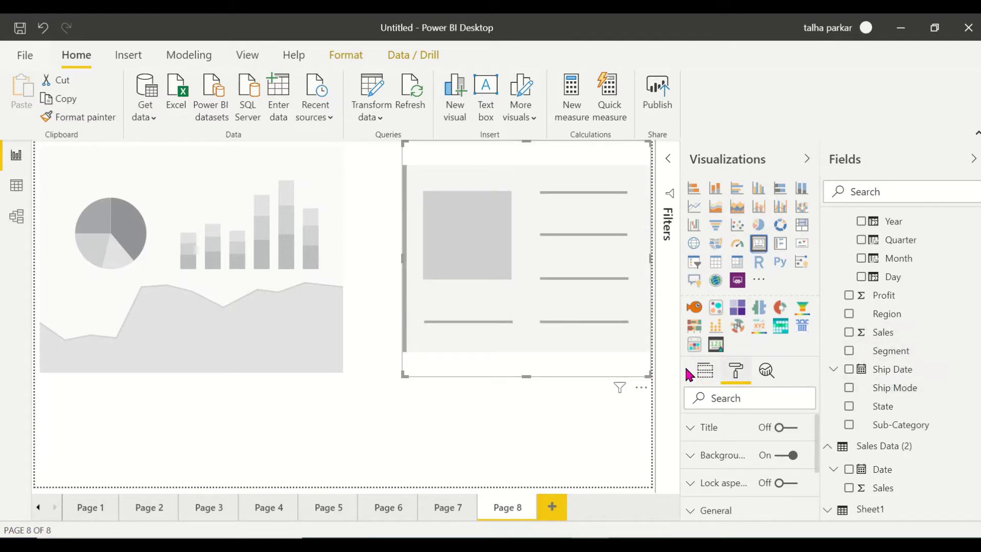
Put Sales into the plain card's Fields well, then remove it again.
left_click(704, 372)
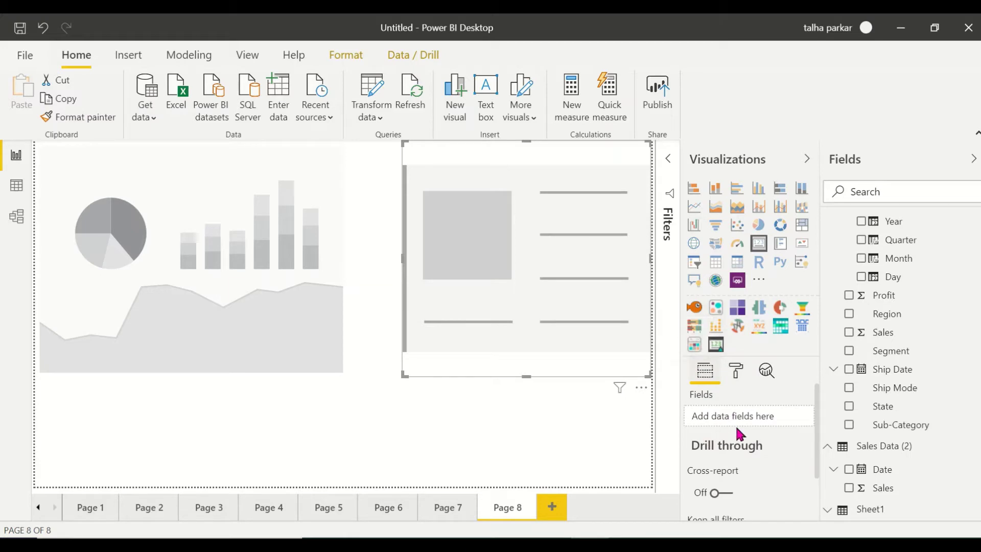
scroll(738, 431, "down", 2)
scroll(738, 431, "up", 2)
left_click_drag(875, 338, 728, 412)
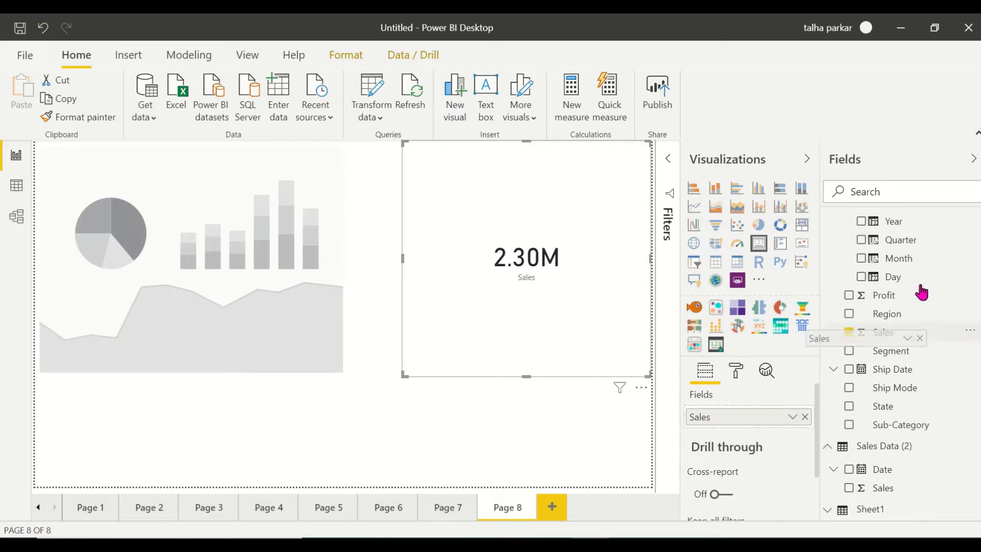
left_click(805, 416)
Try Region as a Count, then restore Sales so the card shows 2.30M.
left_click_drag(898, 321, 771, 417)
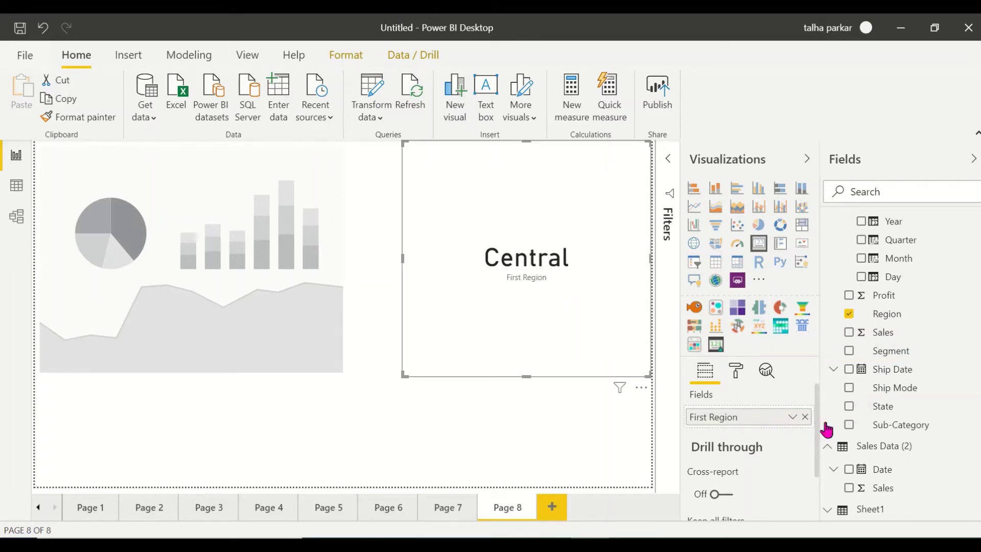
left_click(792, 416)
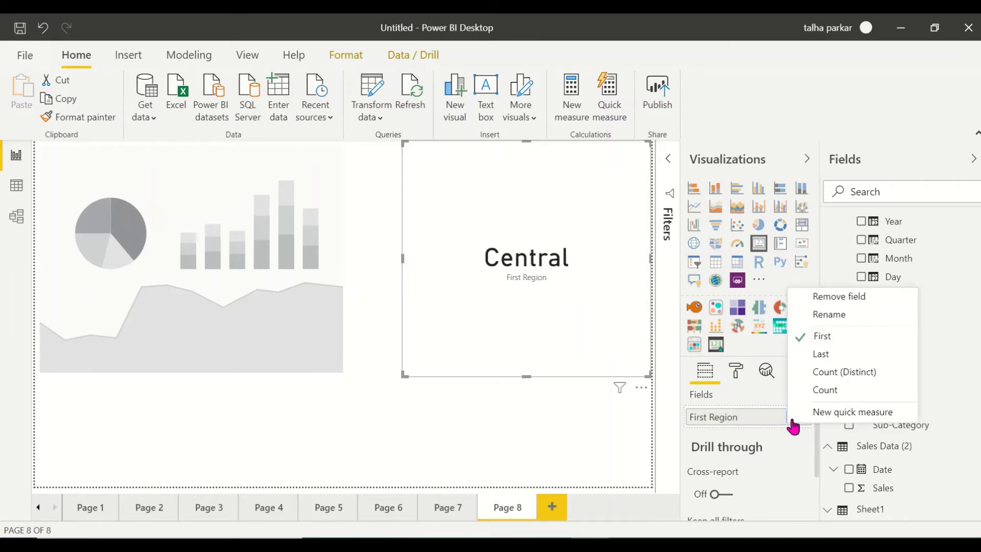
left_click(820, 394)
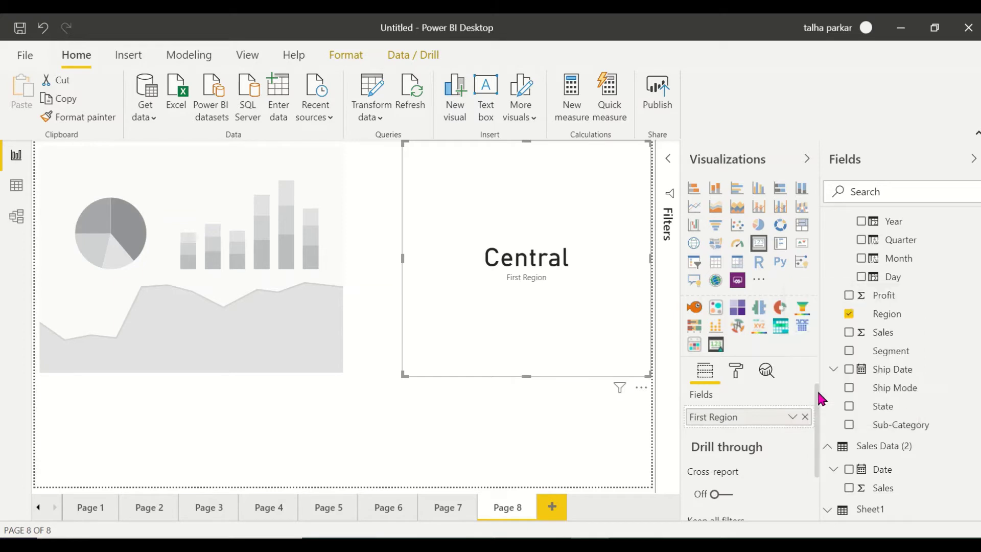
left_click(805, 417)
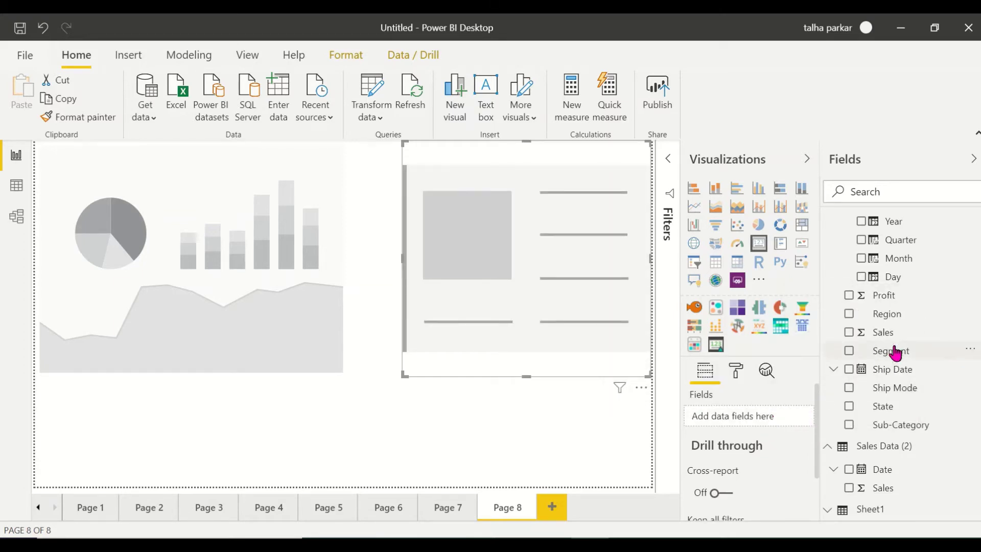
left_click_drag(894, 337, 765, 424)
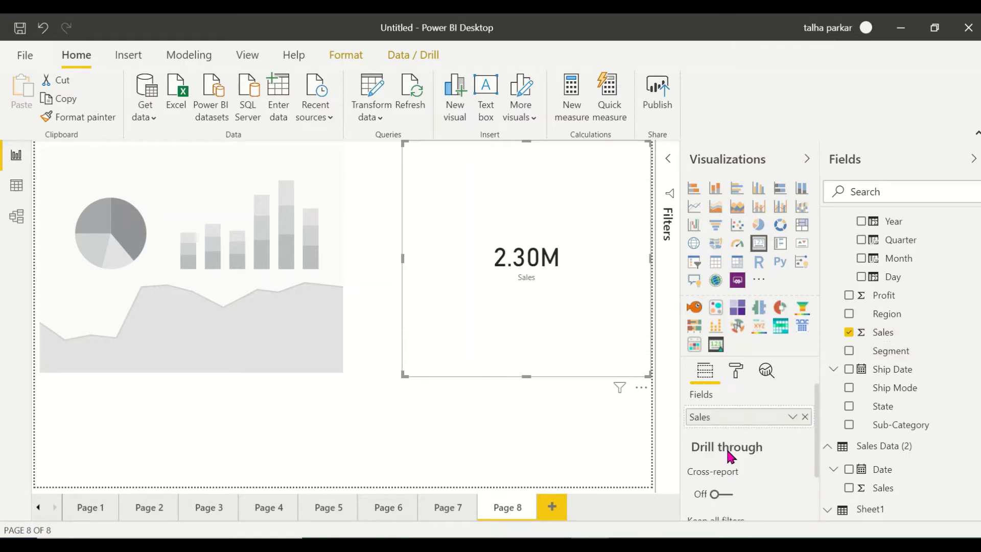
left_click(211, 246)
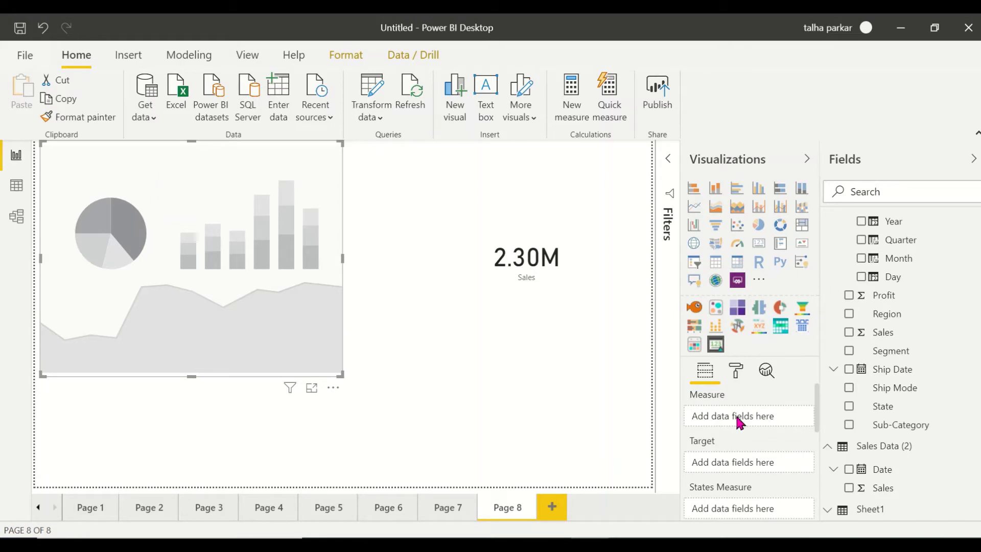
Add Sales as the Card with States measure, showing 2.3M.
scroll(740, 452, "down", 1)
scroll(739, 454, "down", 5)
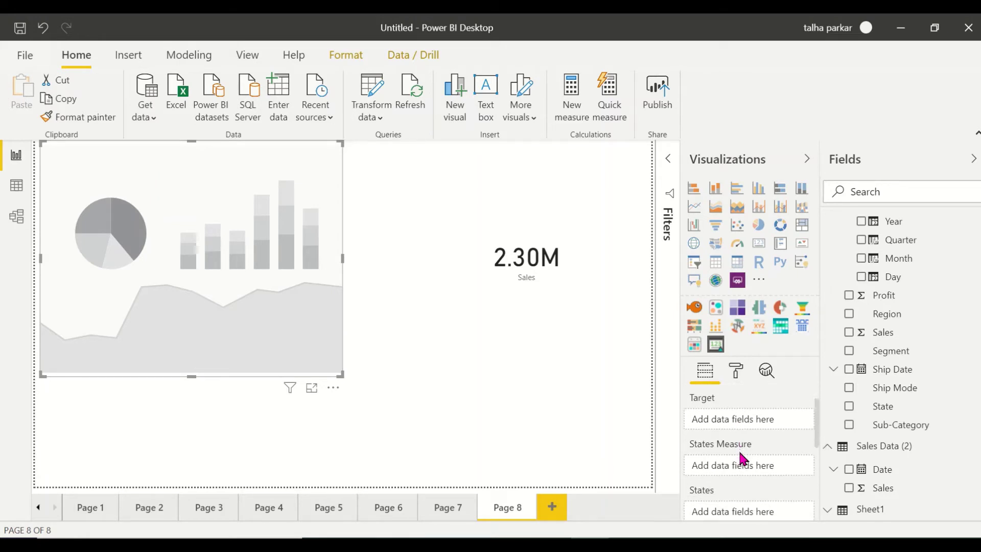
scroll(743, 459, "up", 5)
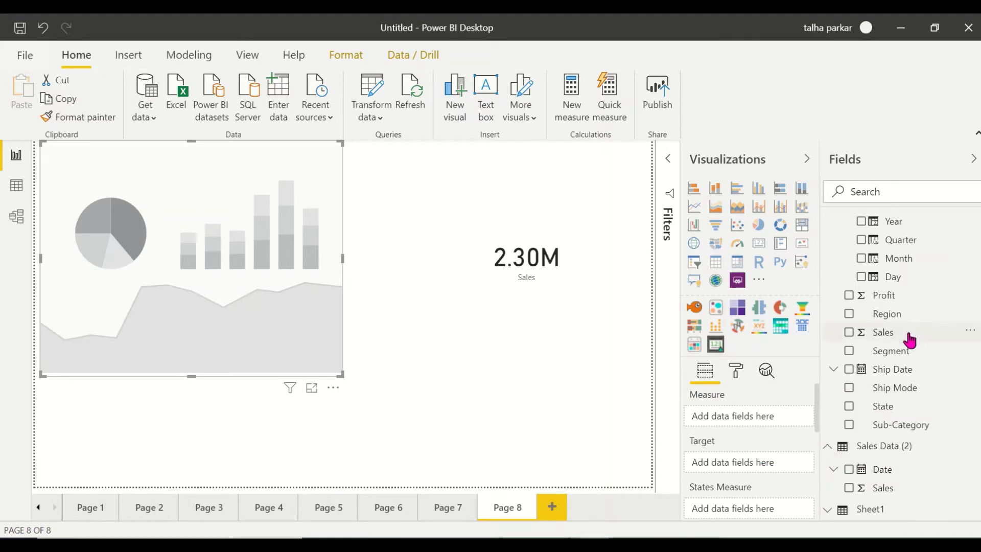
left_click(849, 332)
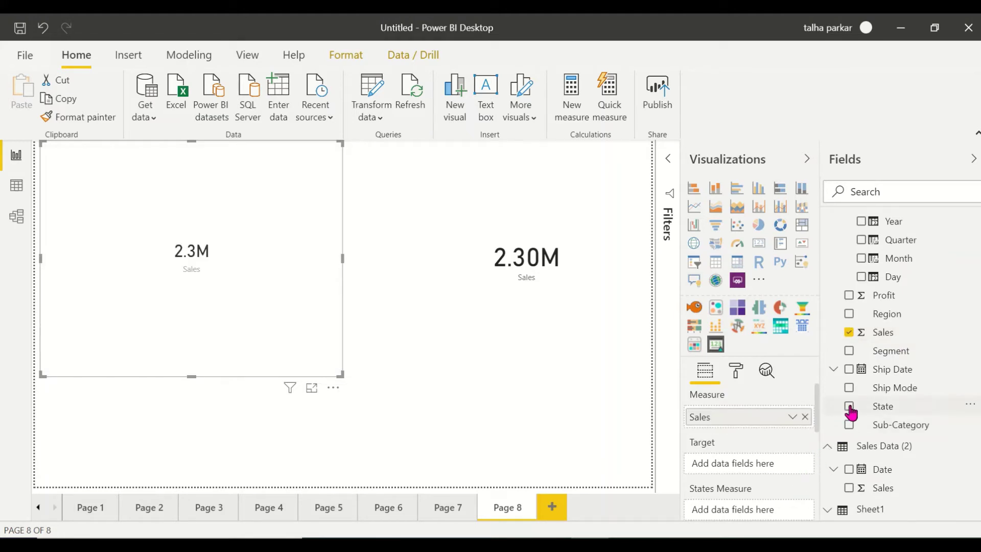
Move State into the States well and set it to Last instead of First.
scroll(746, 501, "down", 3)
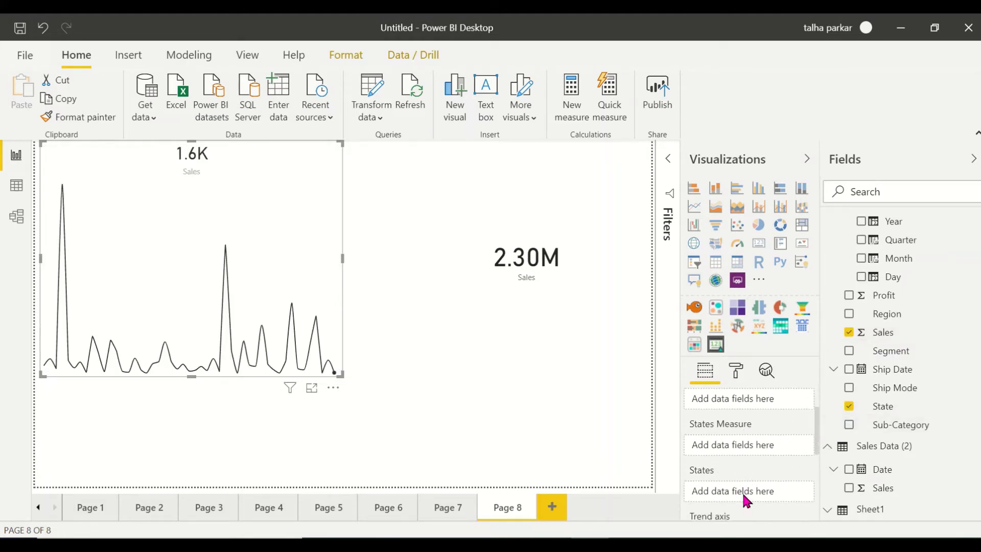
scroll(746, 501, "up", 2)
scroll(743, 495, "down", 1)
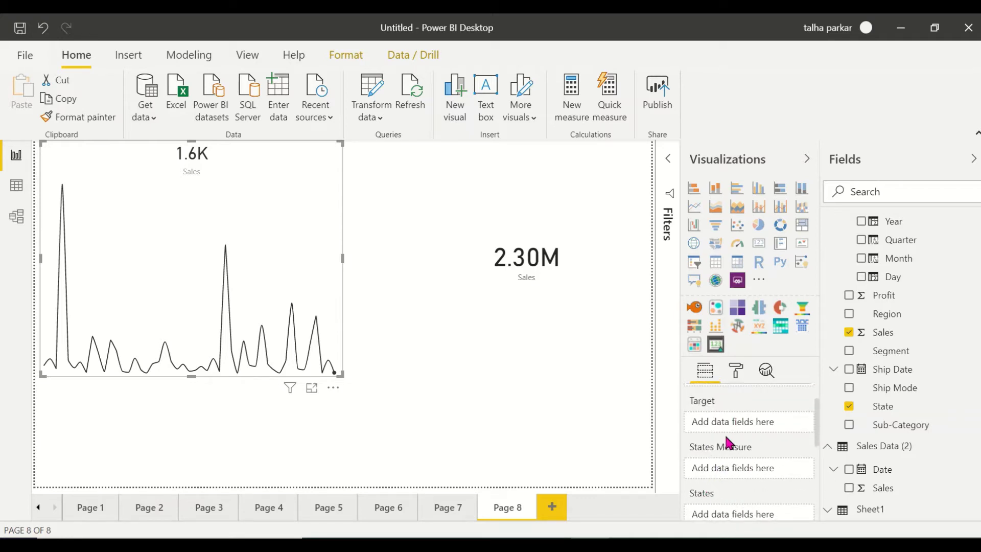
scroll(715, 491, "down", 3)
scroll(715, 491, "up", 2)
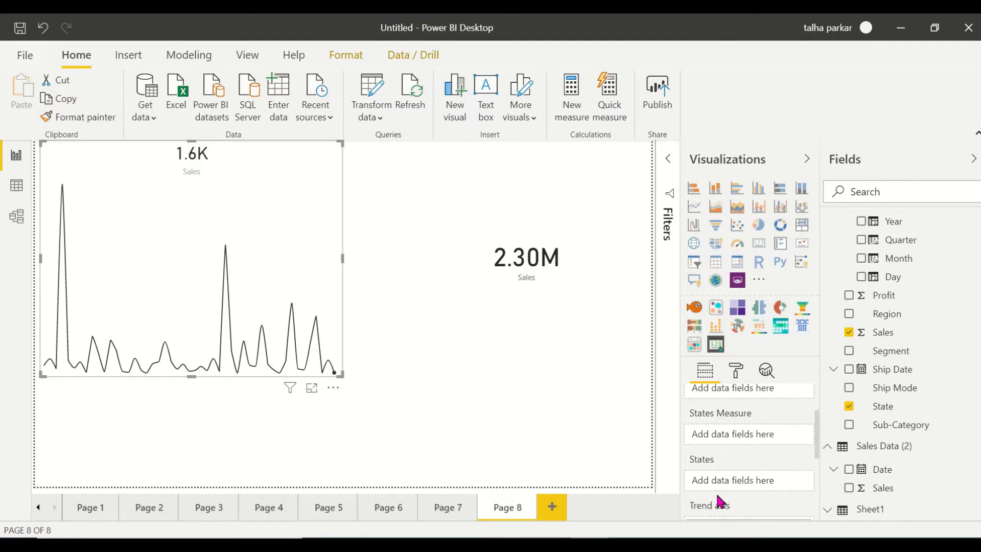
scroll(752, 483, "up", 2)
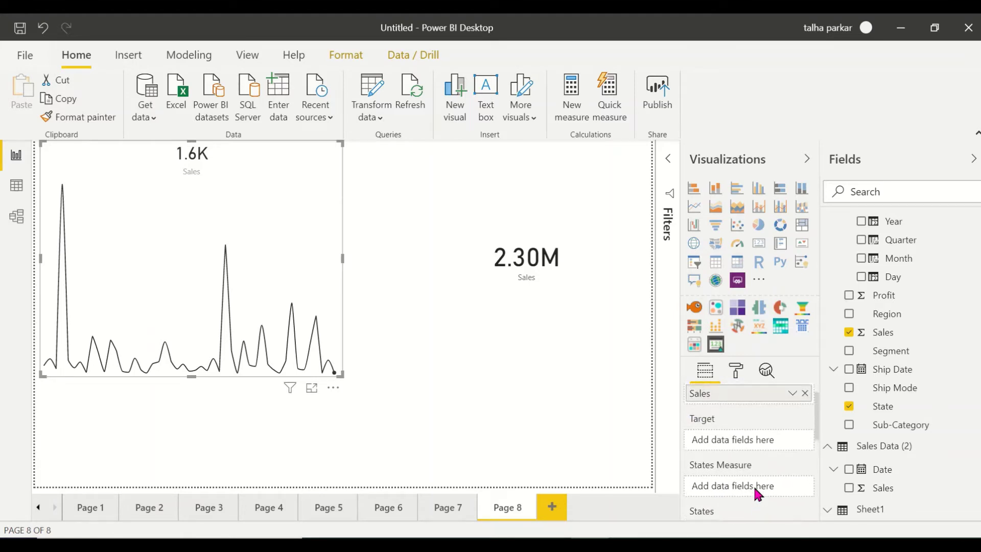
scroll(753, 483, "down", 3)
left_click_drag(744, 506, 750, 462)
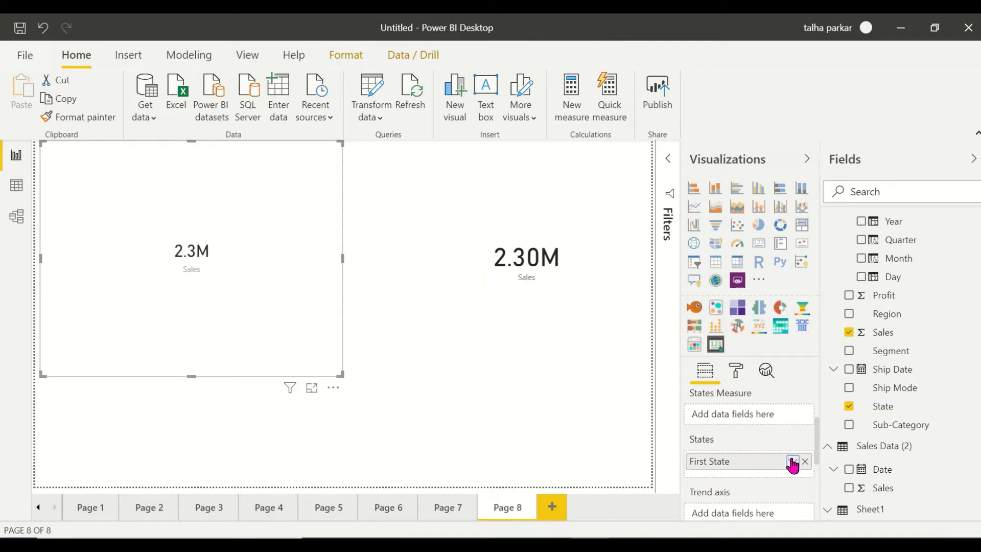
left_click(792, 461)
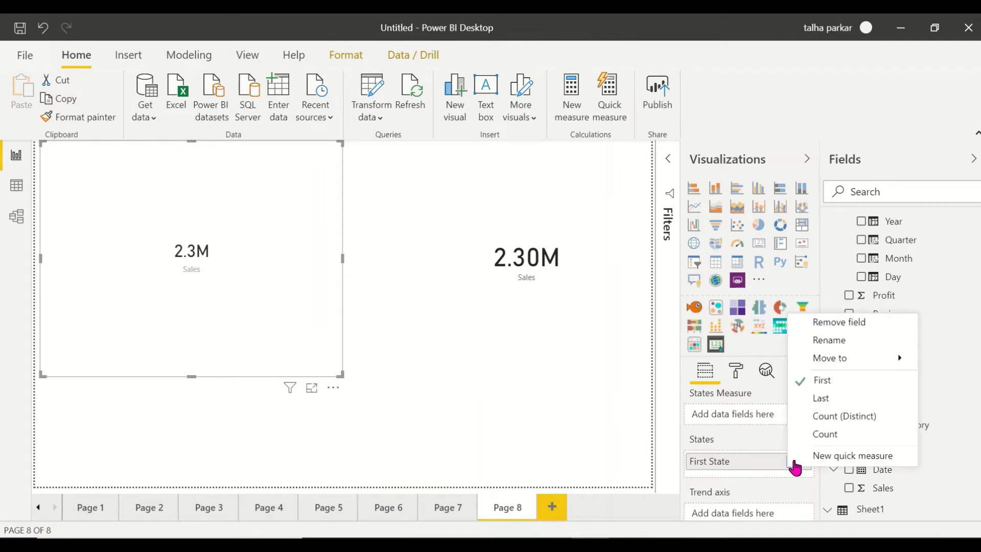
left_click(834, 402)
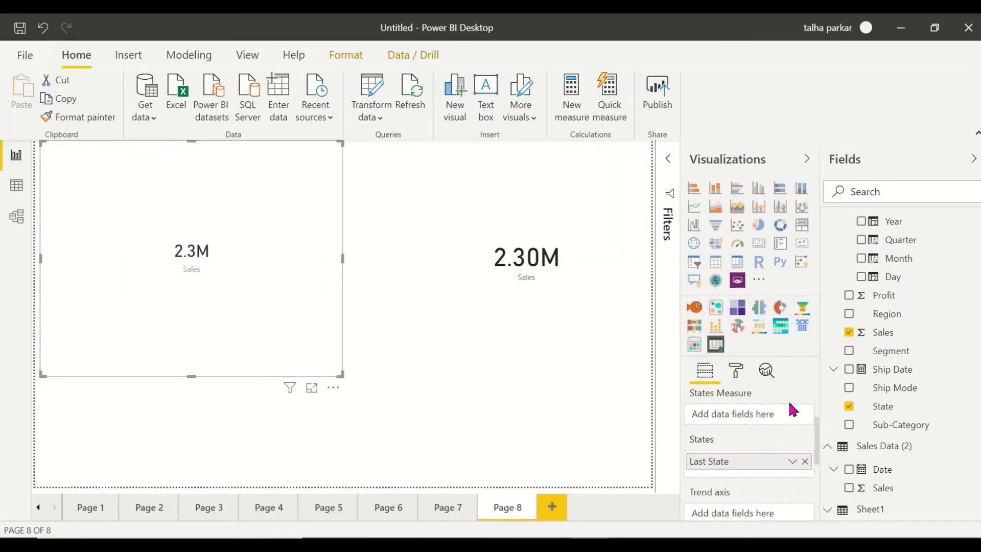
Move State from States to Trend axis to plot Sales by State, and enlarge the visual.
left_click(803, 462)
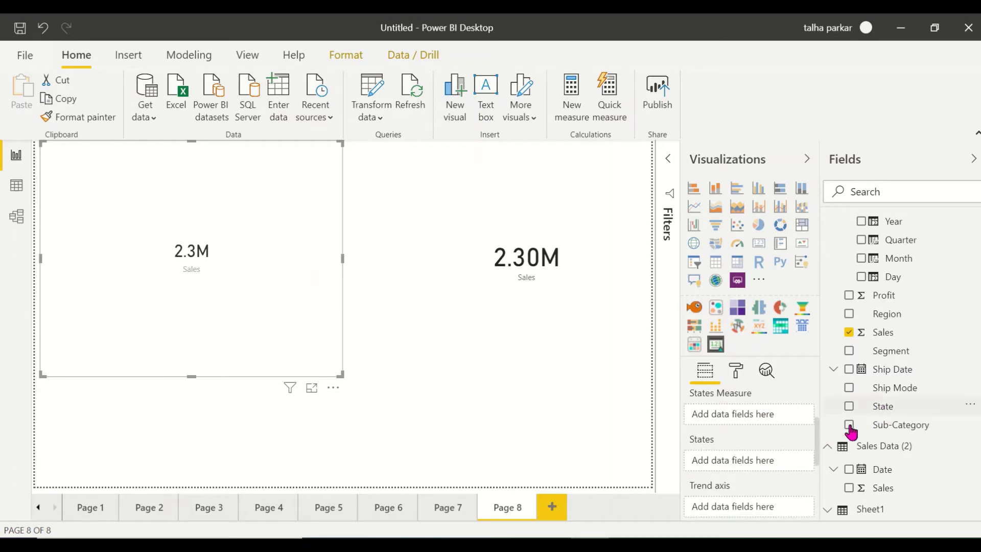
scroll(717, 485, "down", 2)
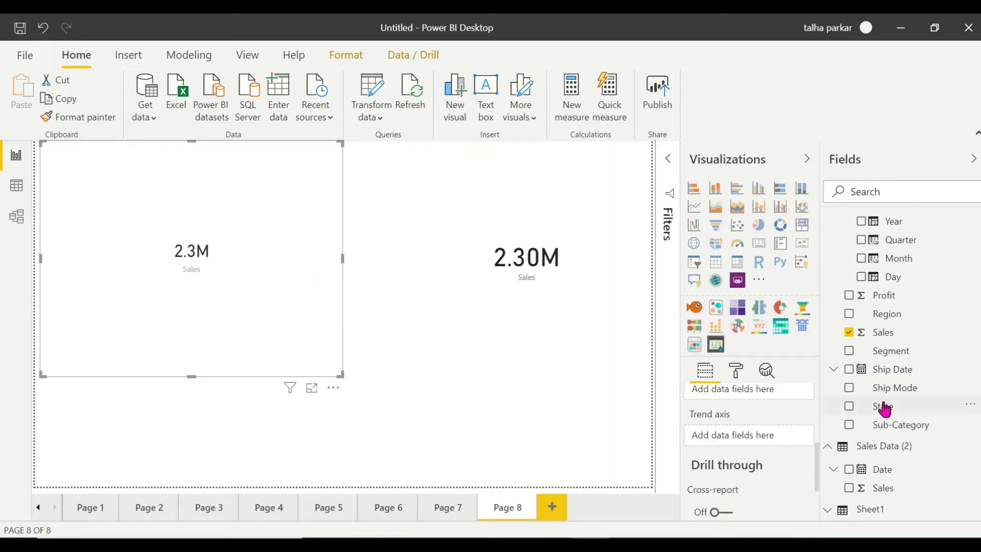
left_click_drag(886, 410, 751, 442)
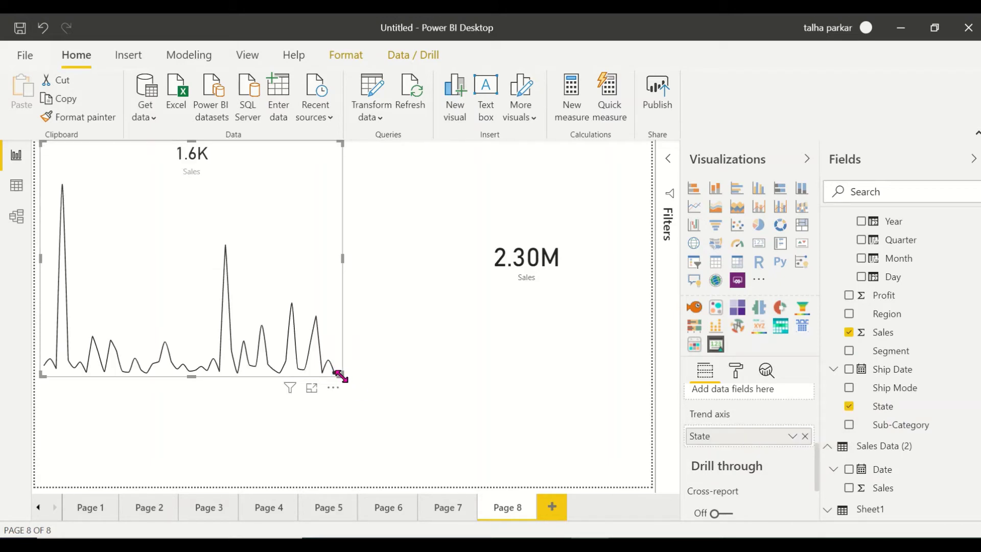
left_click_drag(341, 373, 425, 439)
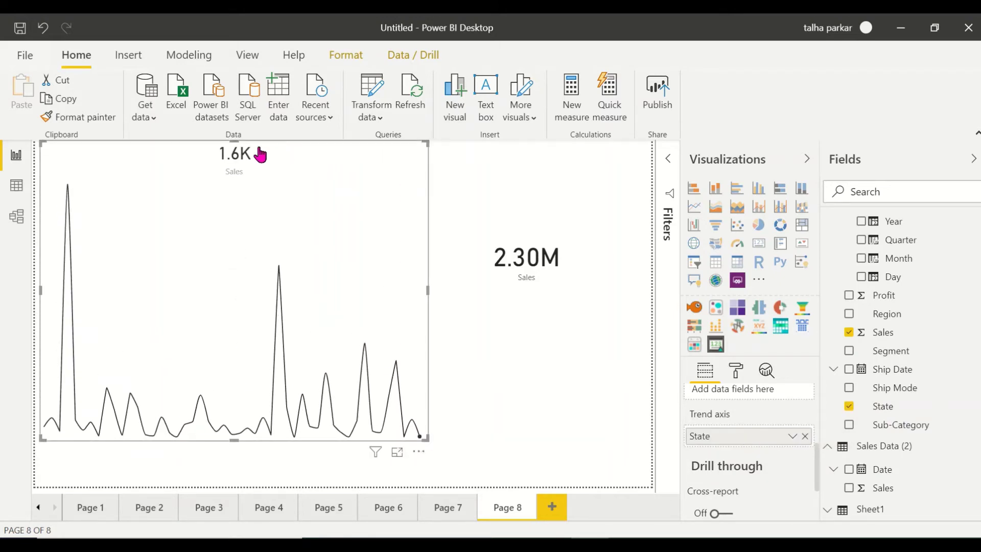
scroll(752, 447, "up", 5)
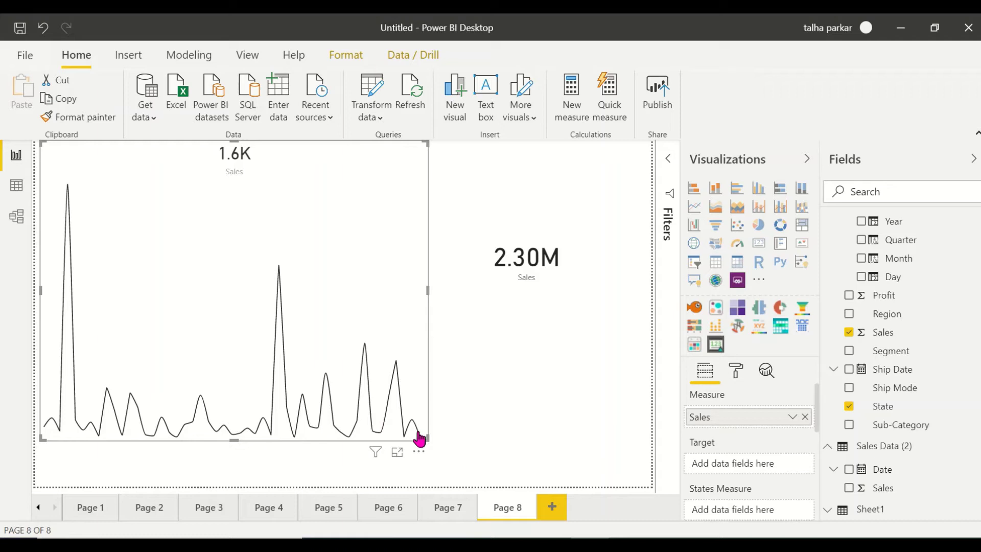
Inspect the data label settings and keep Sales aggregated as Sum.
left_click(736, 372)
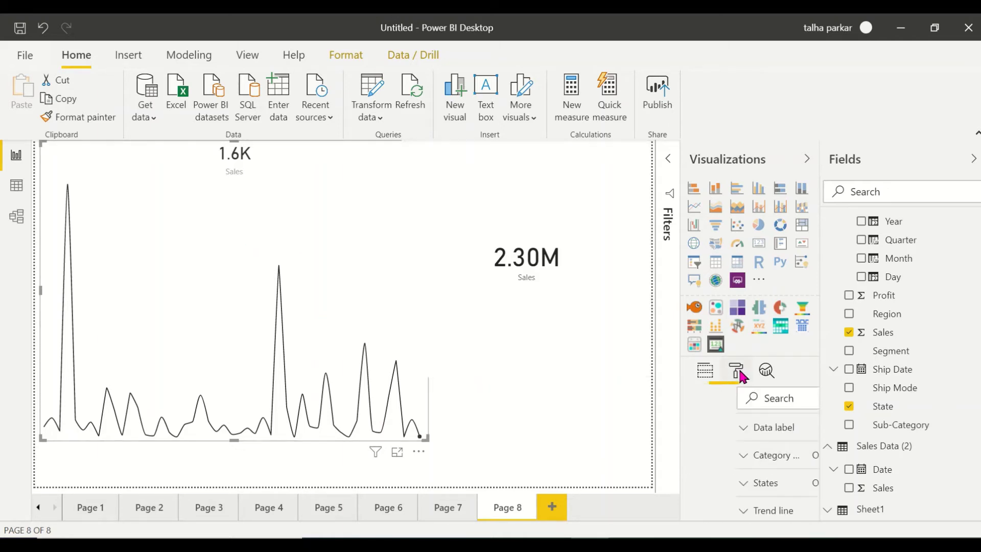
left_click(747, 427)
scroll(744, 419, "down", 5)
scroll(745, 419, "up", 1)
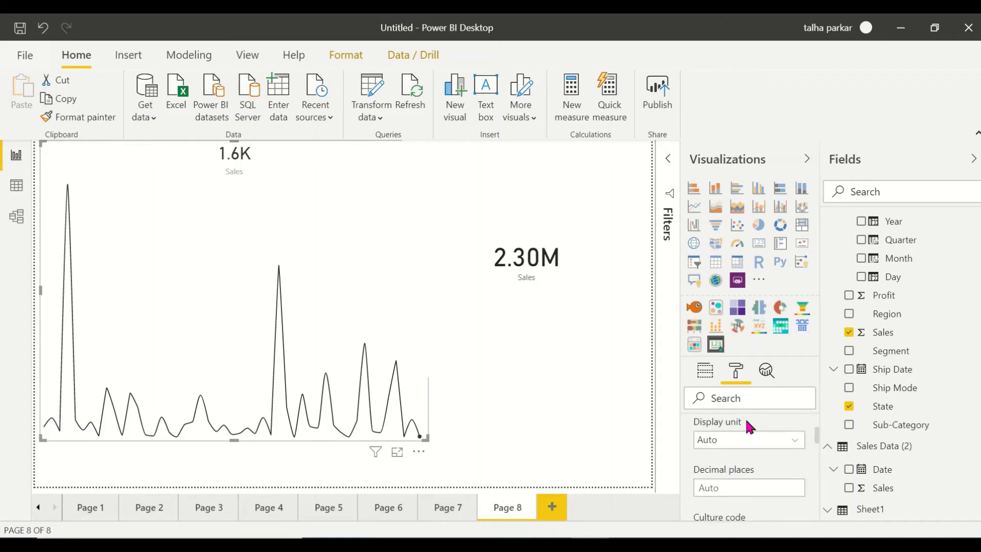
scroll(744, 416, "up", 2)
left_click(704, 372)
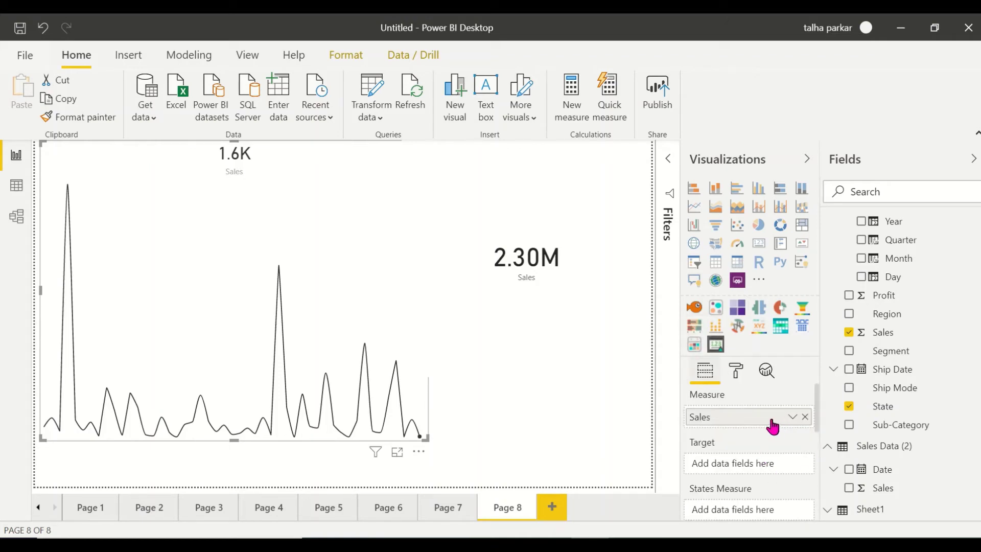
left_click(792, 417)
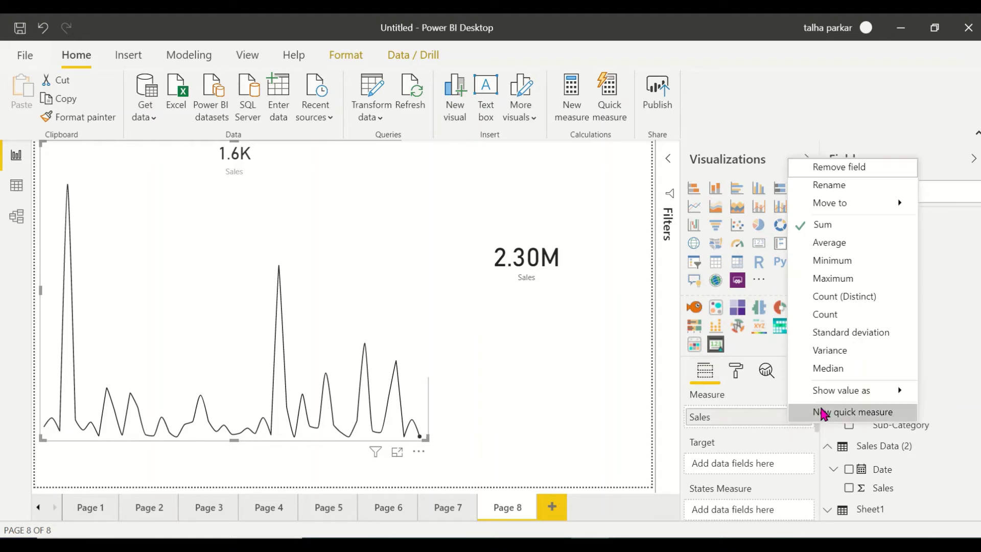
left_click(850, 225)
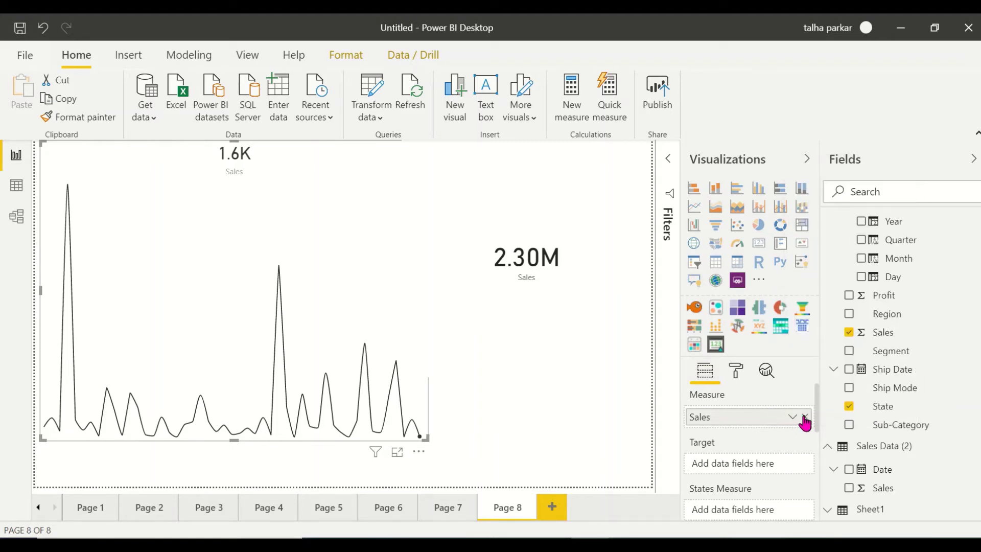
scroll(746, 460, "down", 2)
scroll(747, 454, "up", 2)
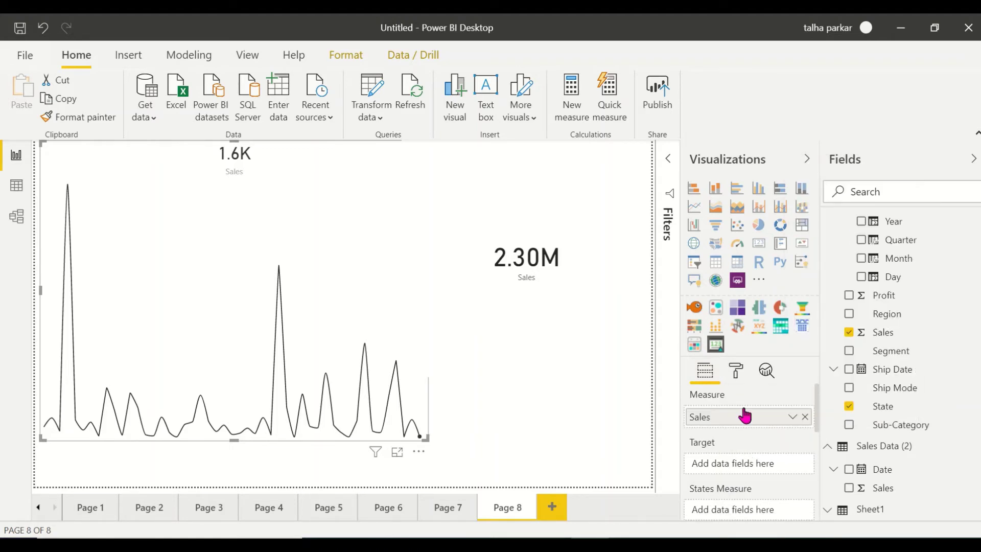
Change the trend line colour from black to light grey.
left_click(741, 363)
scroll(751, 444, "down", 1)
scroll(748, 444, "down", 1)
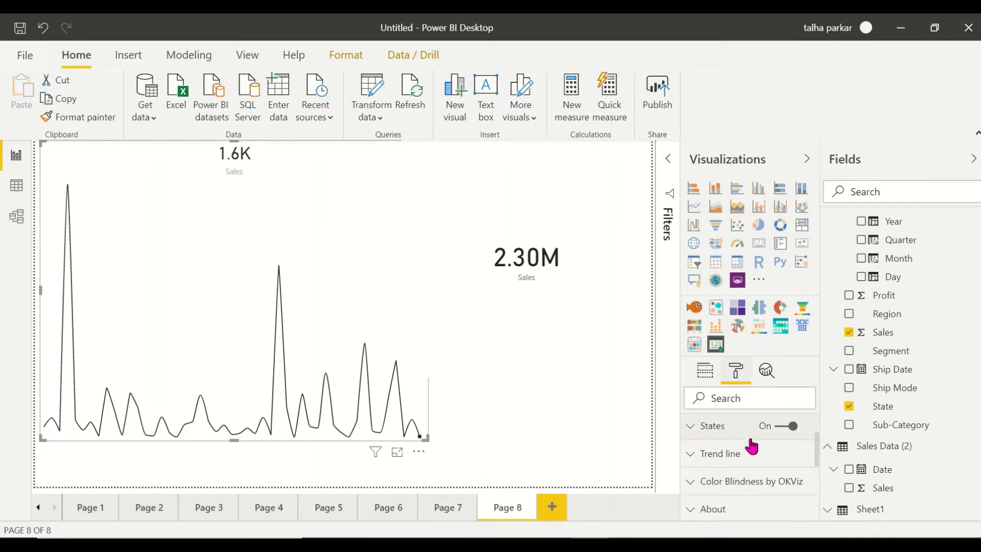
left_click(747, 453)
scroll(747, 452, "down", 1)
scroll(748, 454, "down", 1)
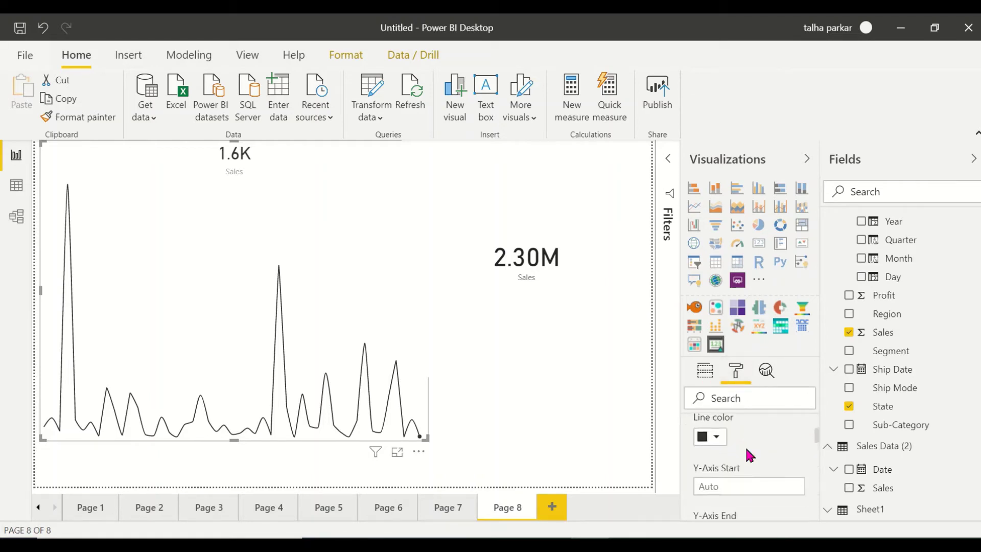
left_click(716, 438)
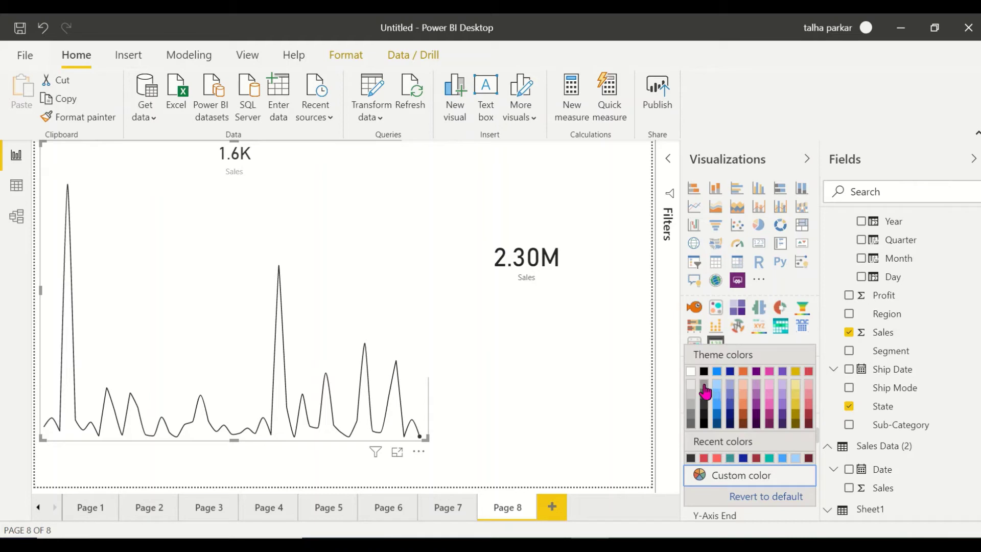
left_click(750, 459)
scroll(748, 459, "down", 3)
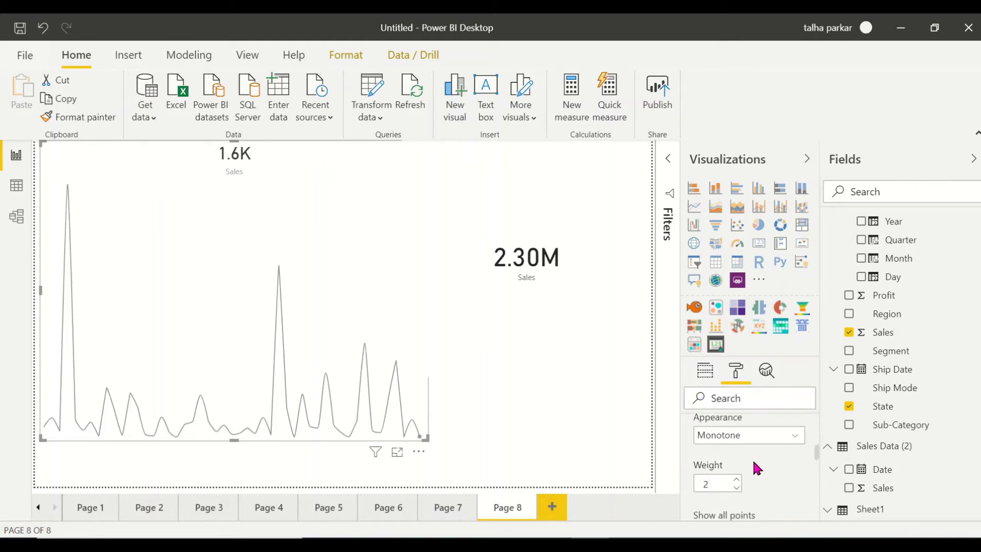
Set the trend line appearance to Step after trying straight and smooth.
left_click(777, 436)
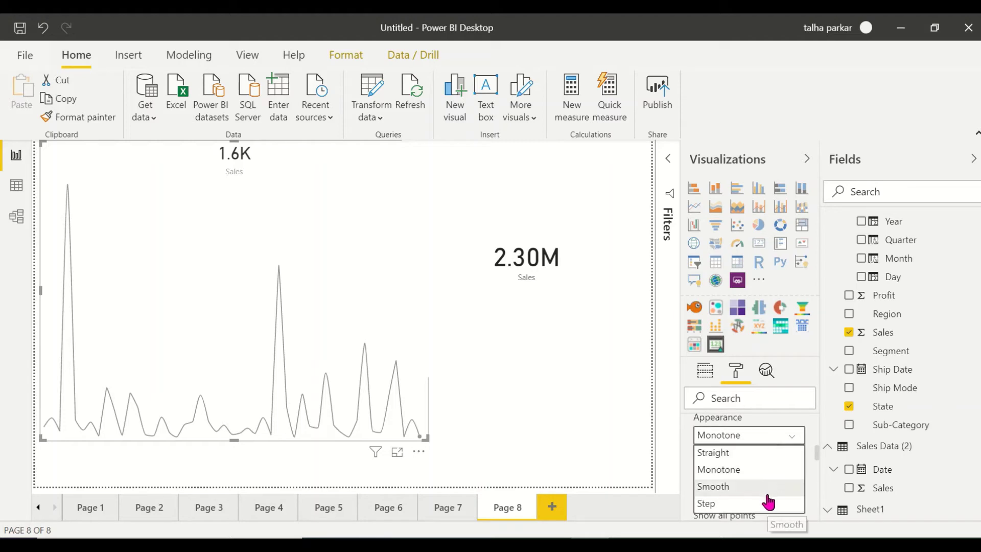
left_click(777, 456)
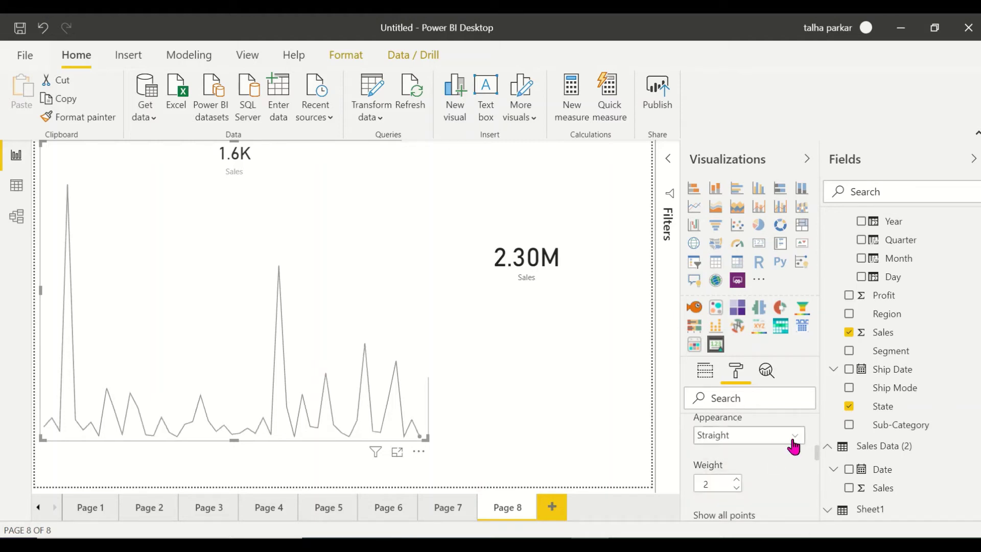
left_click(790, 435)
left_click(783, 487)
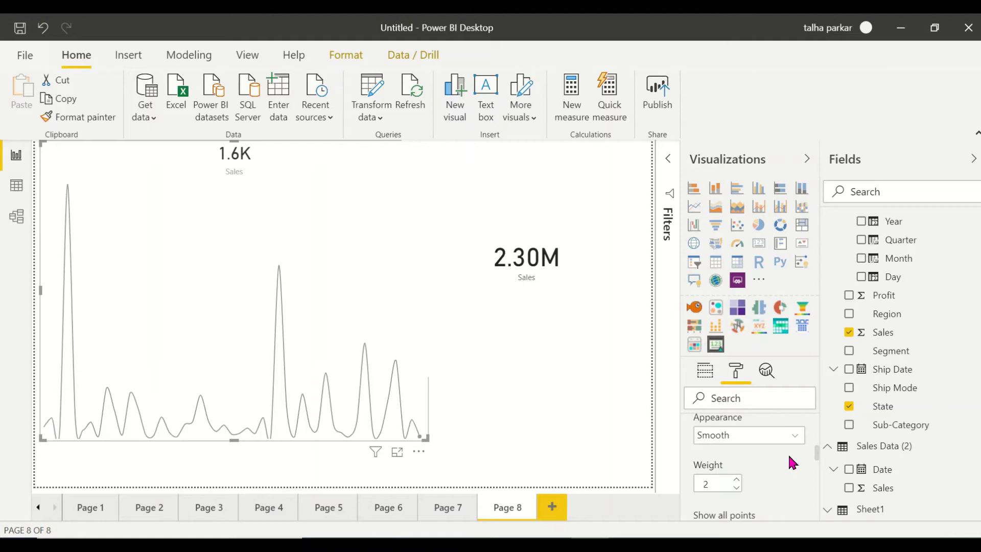
left_click(789, 436)
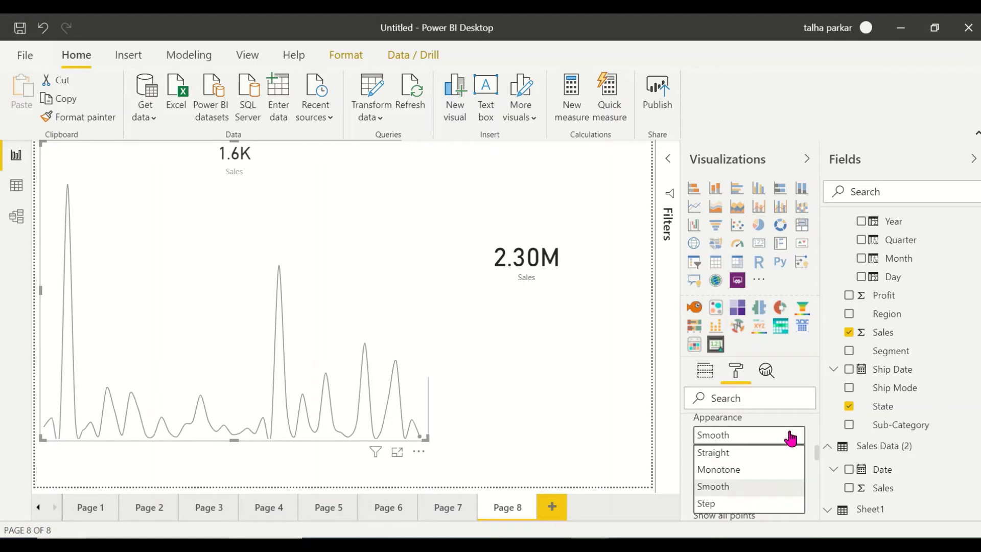
left_click(772, 505)
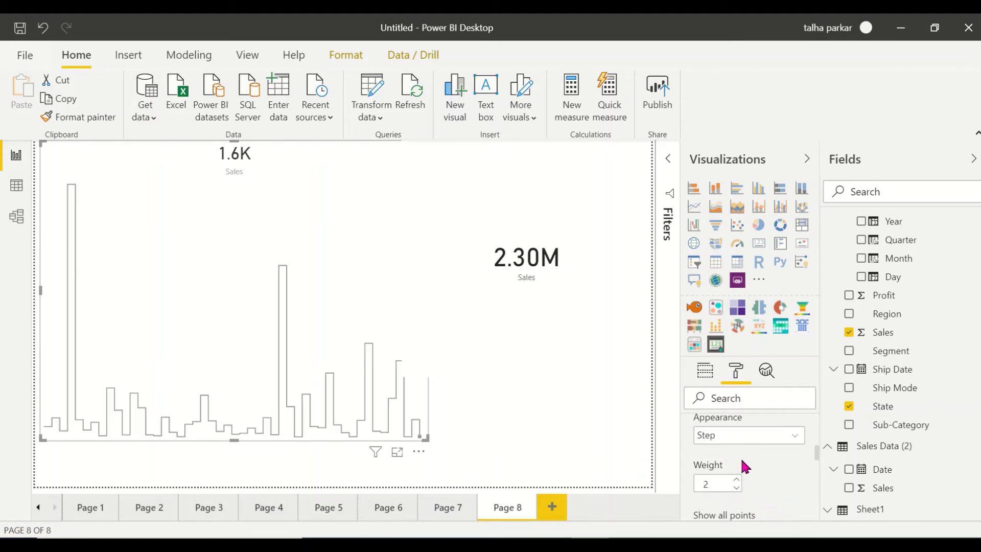
Adjust the trend line weight and turn Show all points on.
scroll(742, 462, "down", 1)
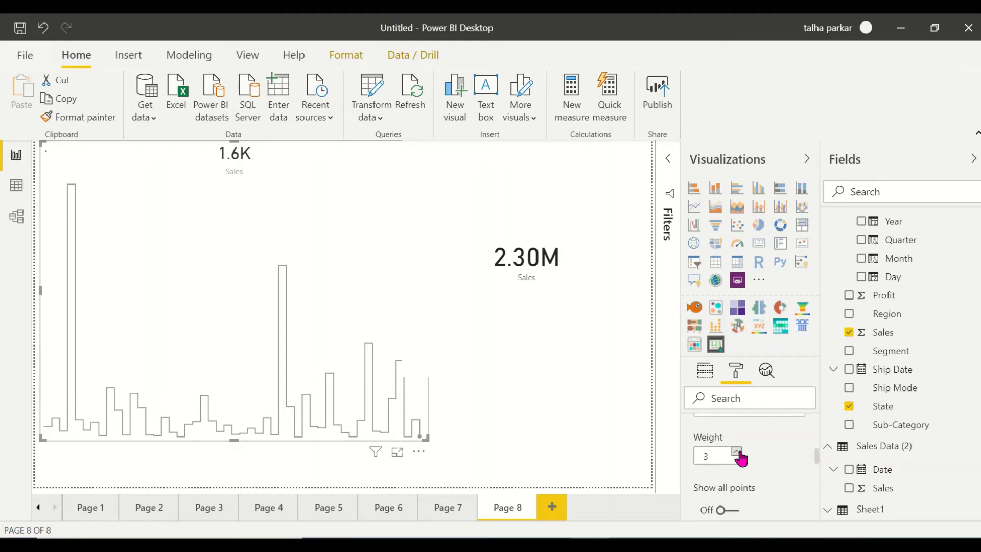
left_click(736, 452)
left_click(736, 451)
left_click(736, 451)
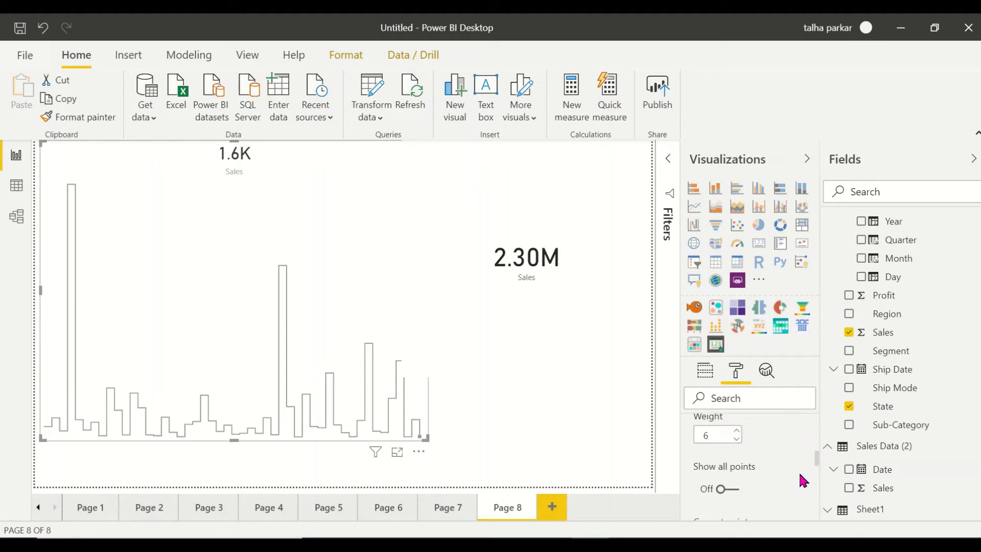
scroll(798, 470, "down", 1)
left_click(732, 479)
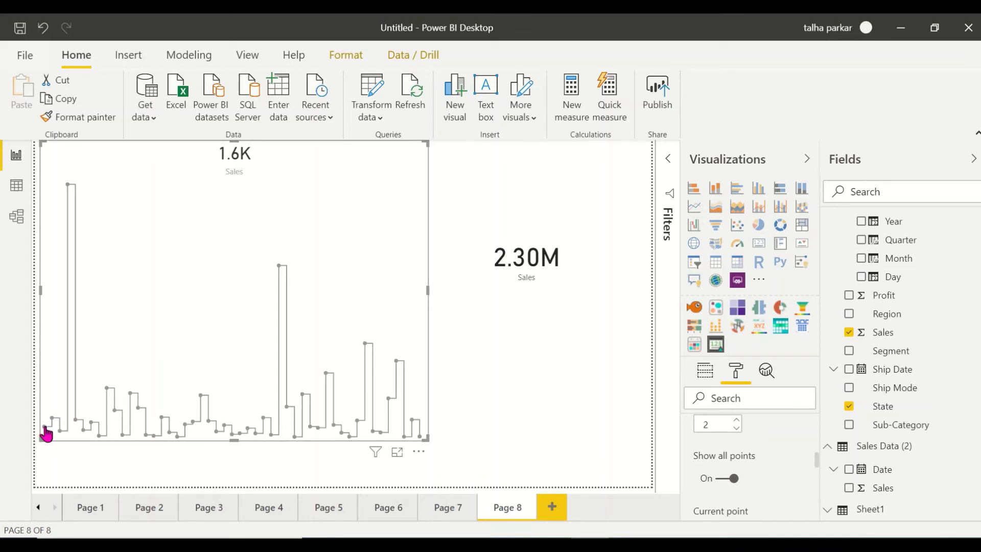
mouse_move(47, 435)
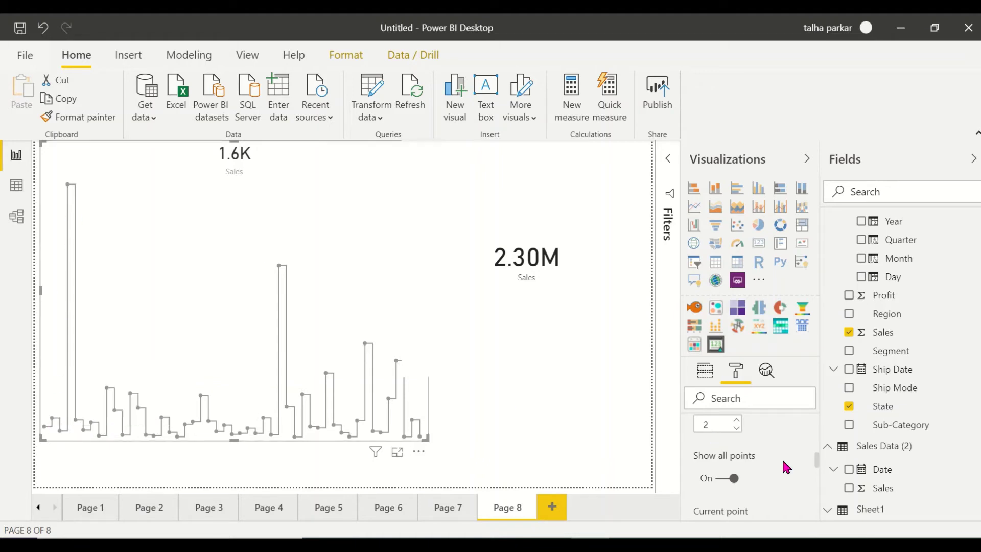
Highlight the highest trend point in teal and the lowest in red.
scroll(785, 465, "down", 2)
left_click(734, 510)
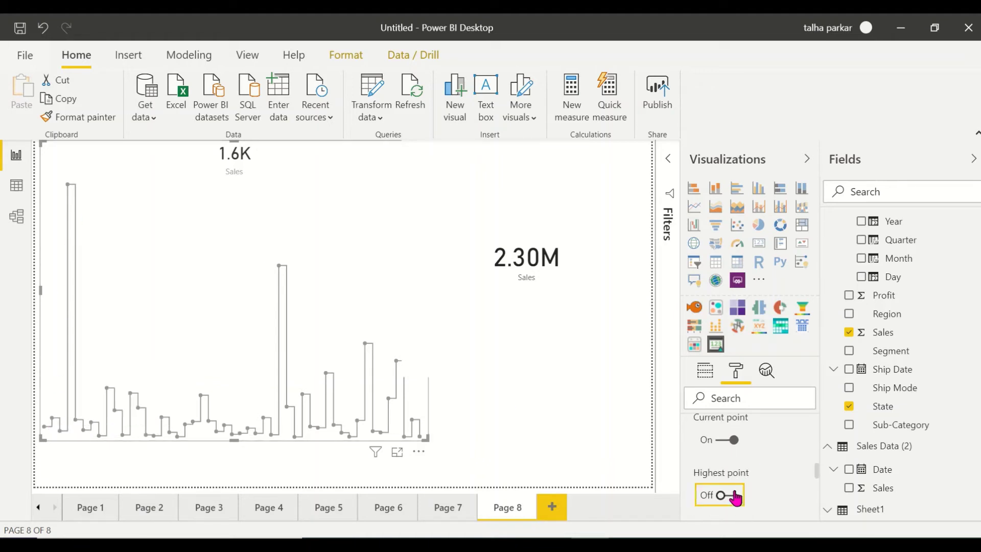
left_click(721, 479)
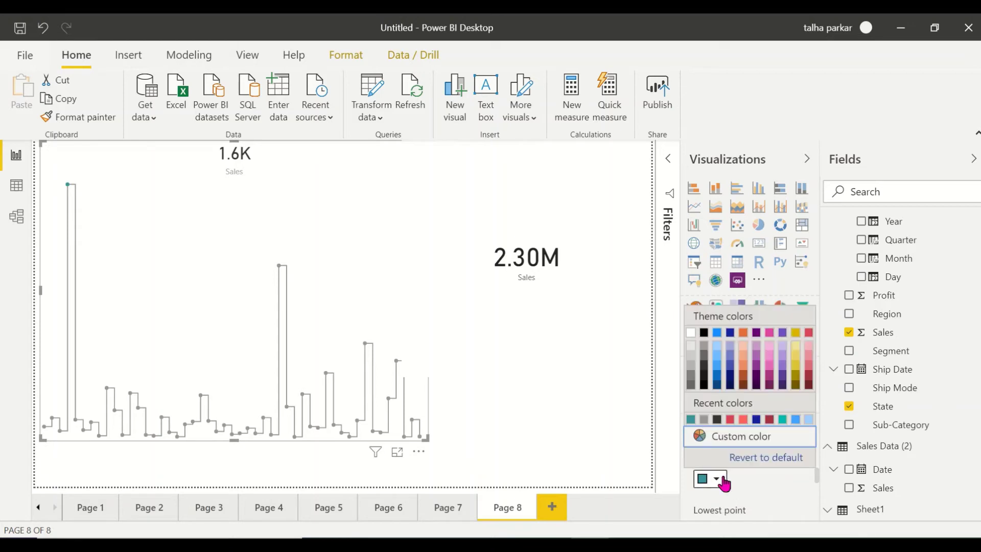
left_click(691, 419)
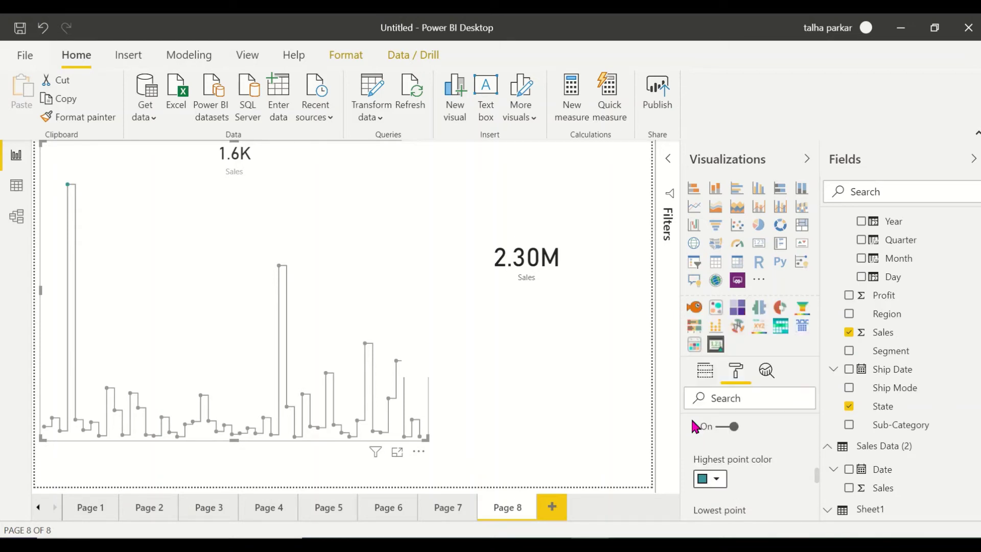
scroll(734, 477, "down", 2)
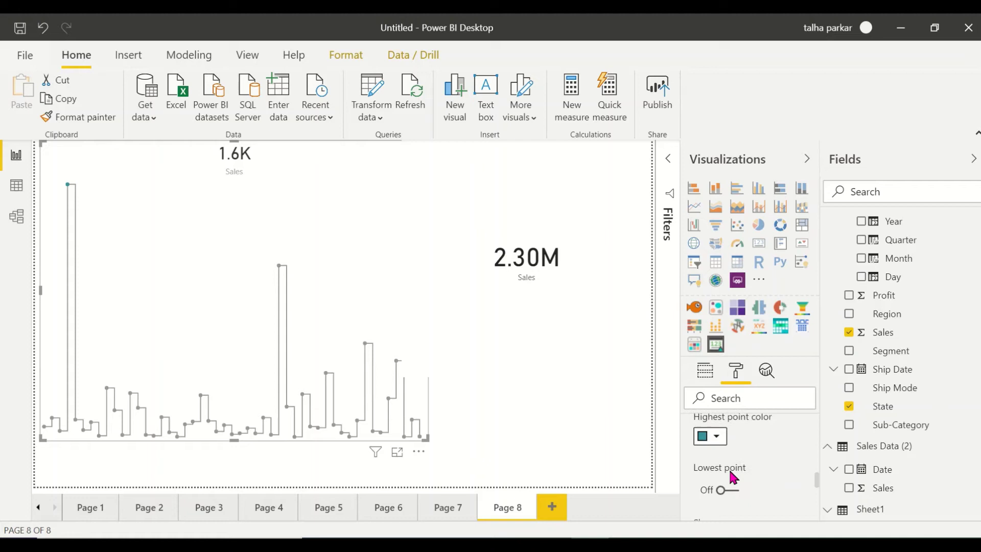
left_click(723, 461)
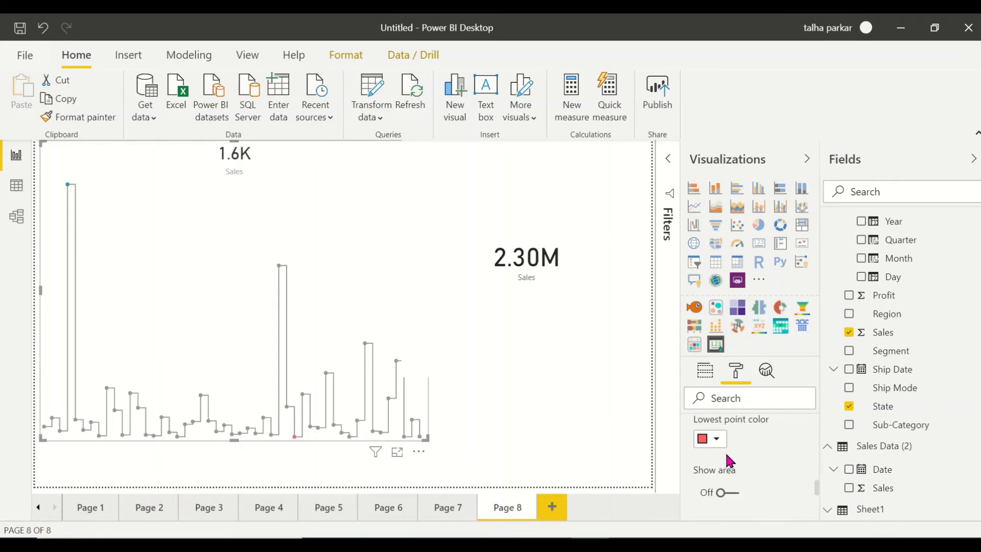
left_click(716, 439)
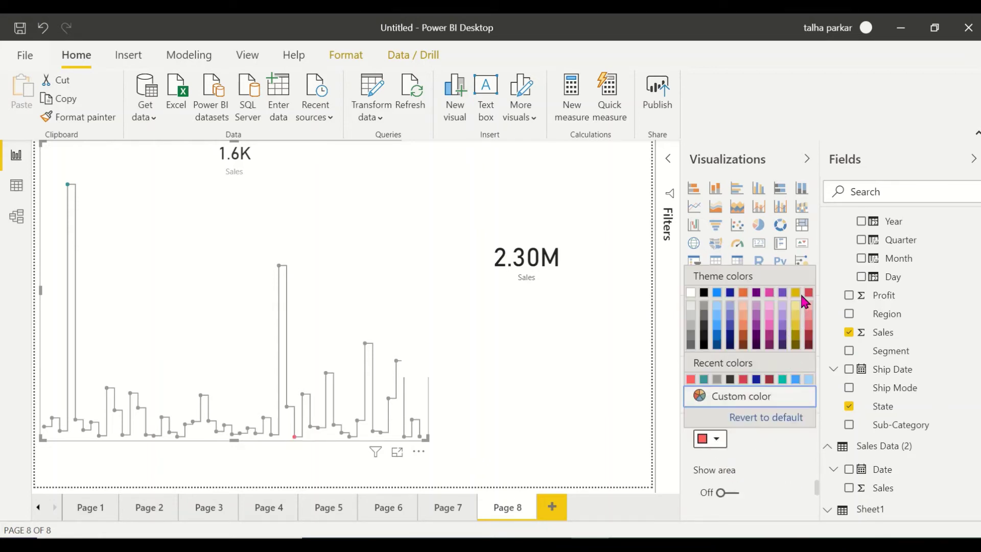
left_click(808, 295)
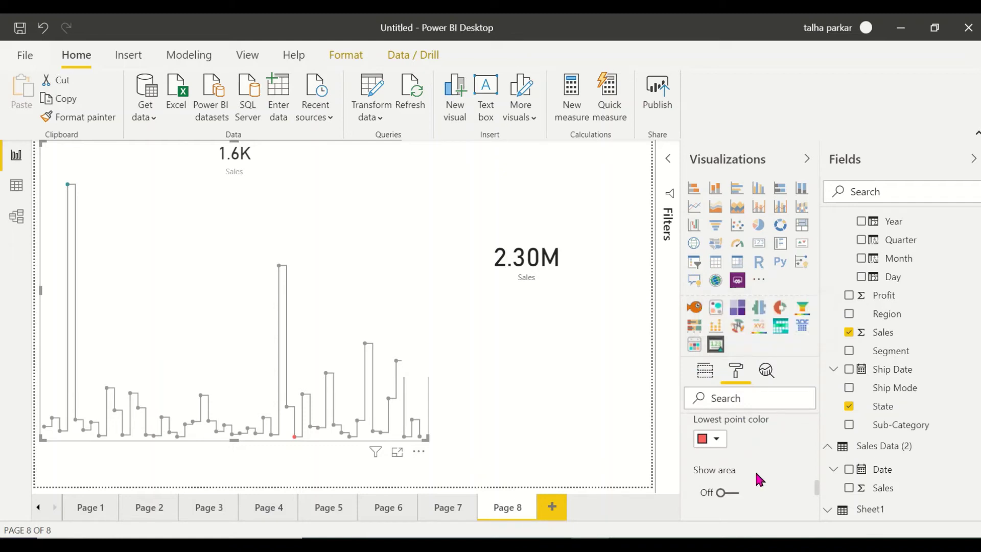
Turn on the filled area under the line and colour it light orange.
mouse_move(294, 440)
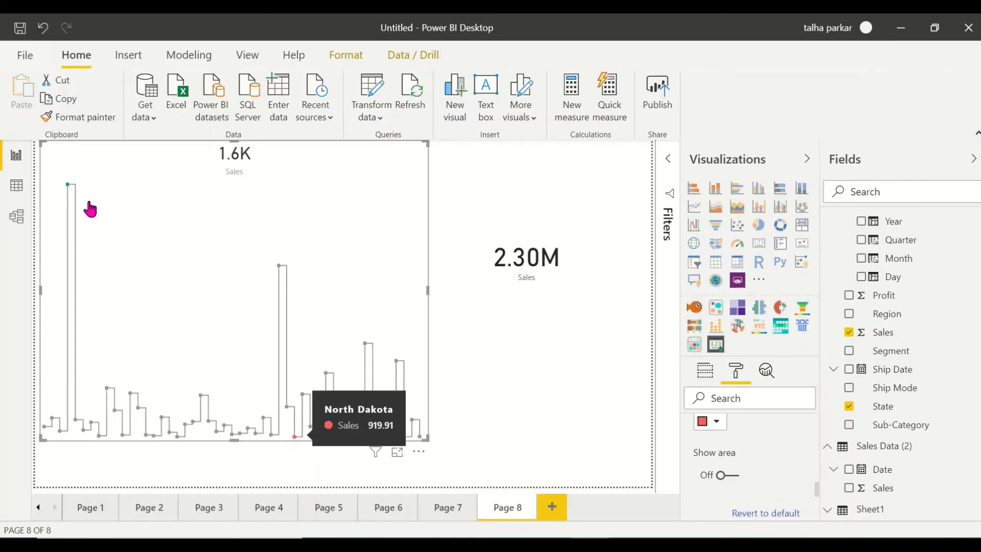
scroll(725, 430, "down", 1)
left_click(725, 431)
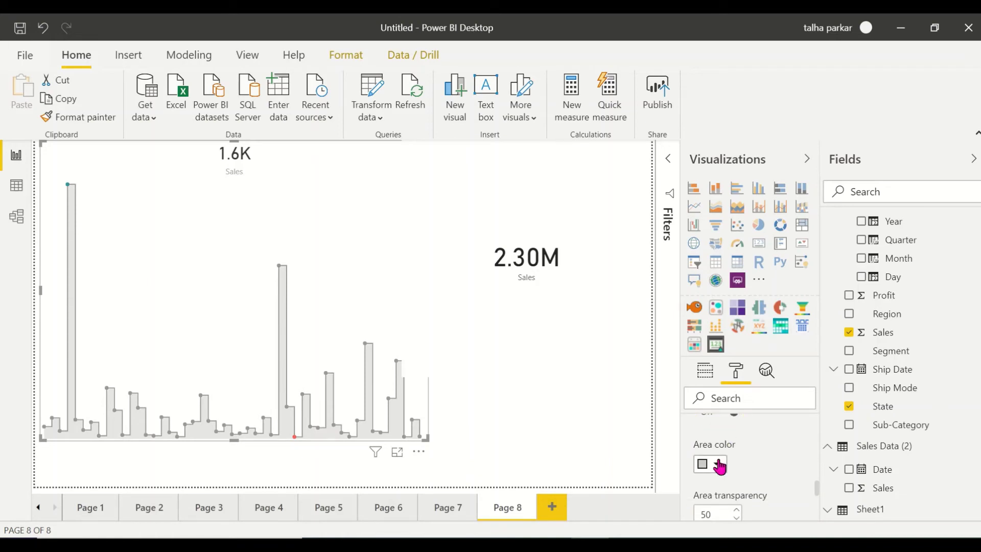
left_click(717, 465)
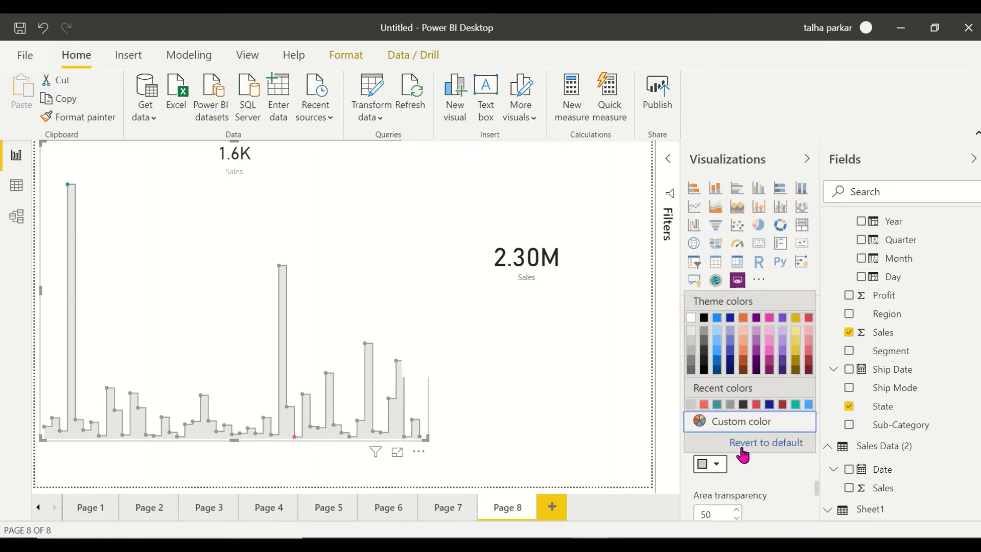
left_click(718, 367)
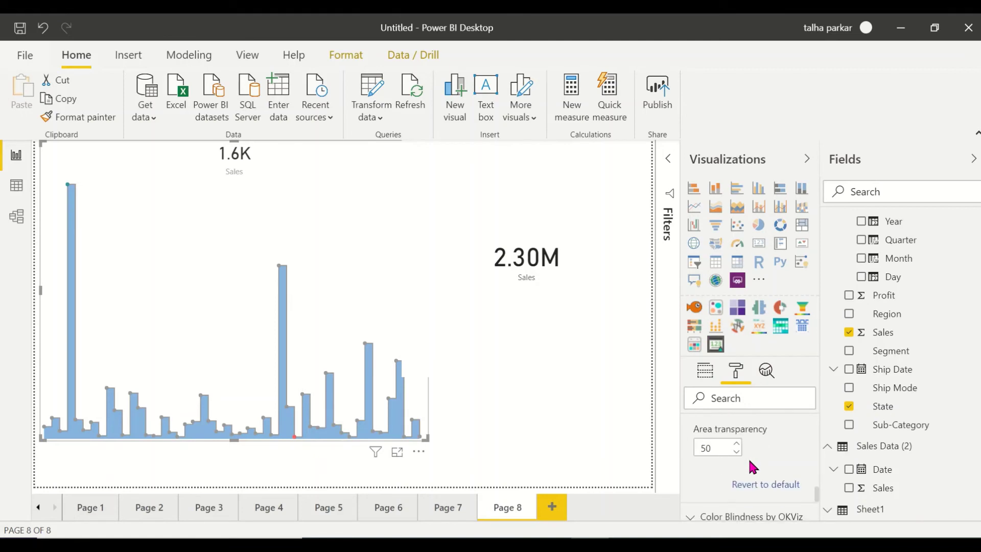
scroll(727, 434, "down", 1)
left_click(720, 434)
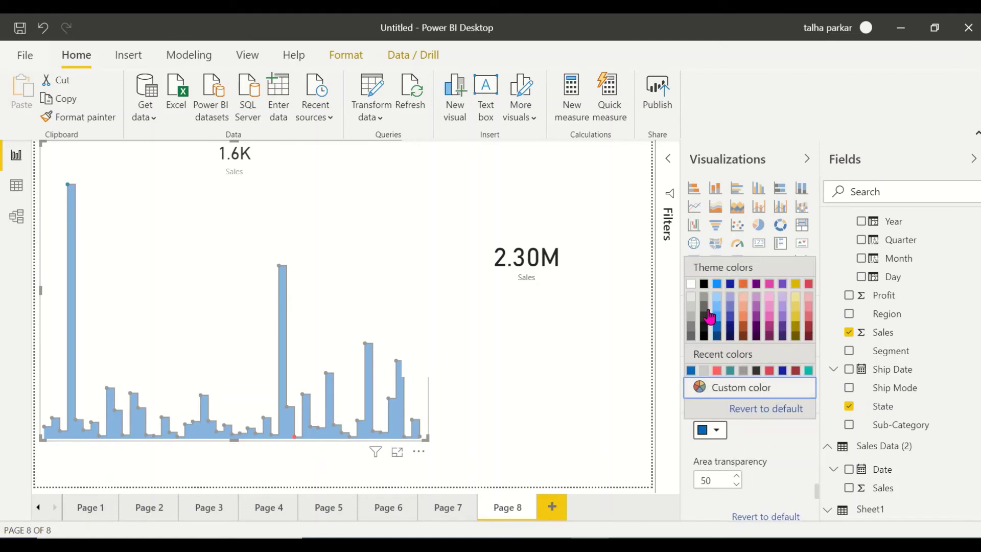
left_click(743, 301)
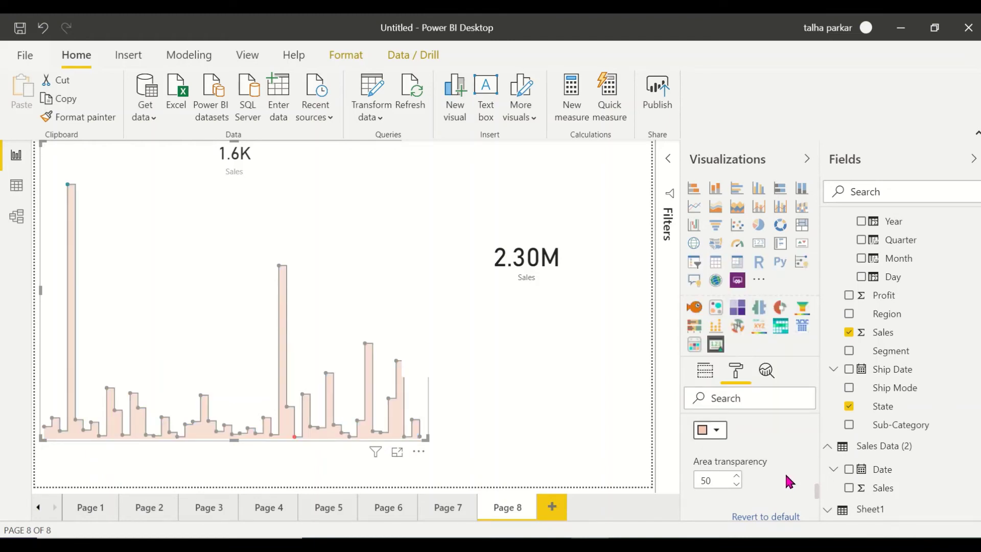
Preview the chart under Achromatopsia, Achromatomaly and Deuteranomaly colour-vision simulations.
scroll(785, 471, "down", 2)
scroll(747, 496, "down", 3)
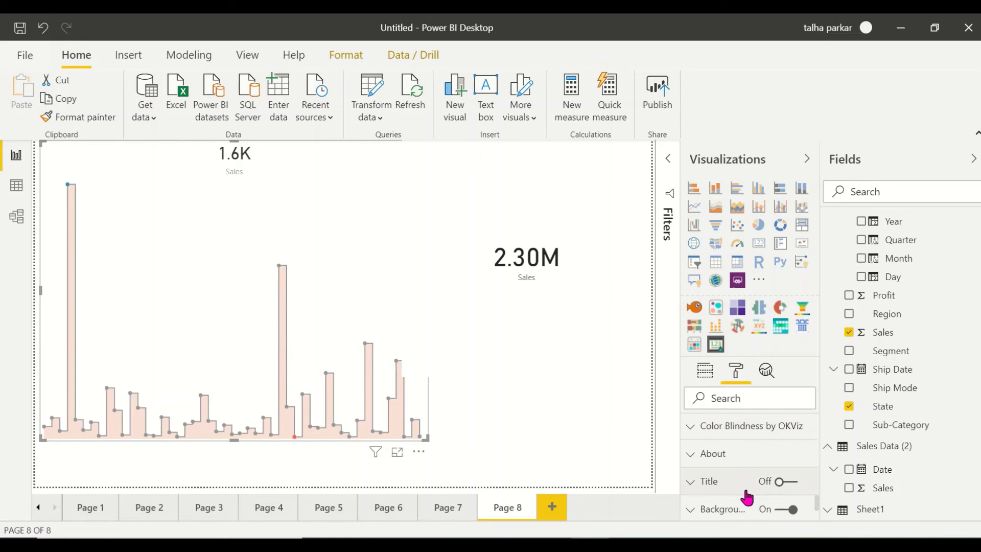
scroll(747, 497, "up", 2)
scroll(747, 497, "up", 1)
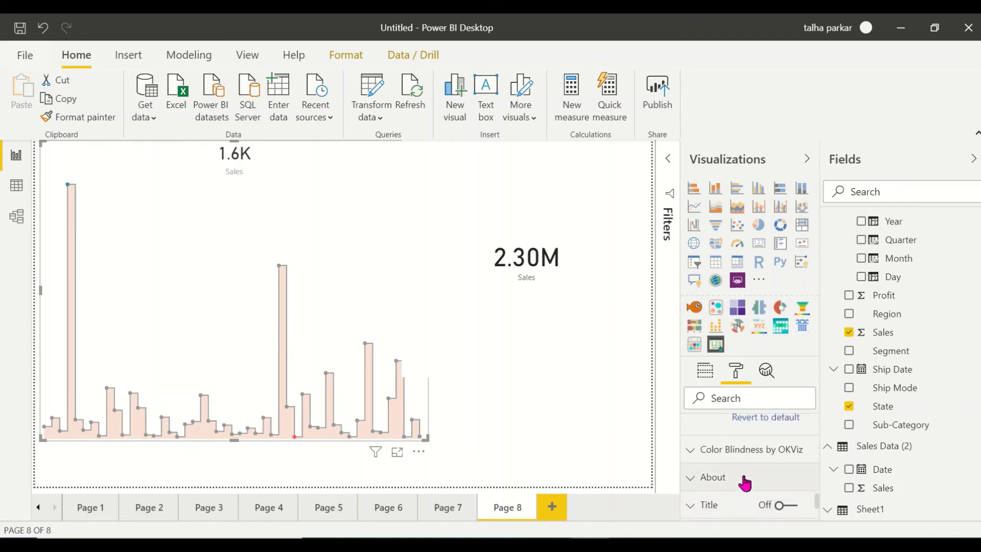
left_click(743, 461)
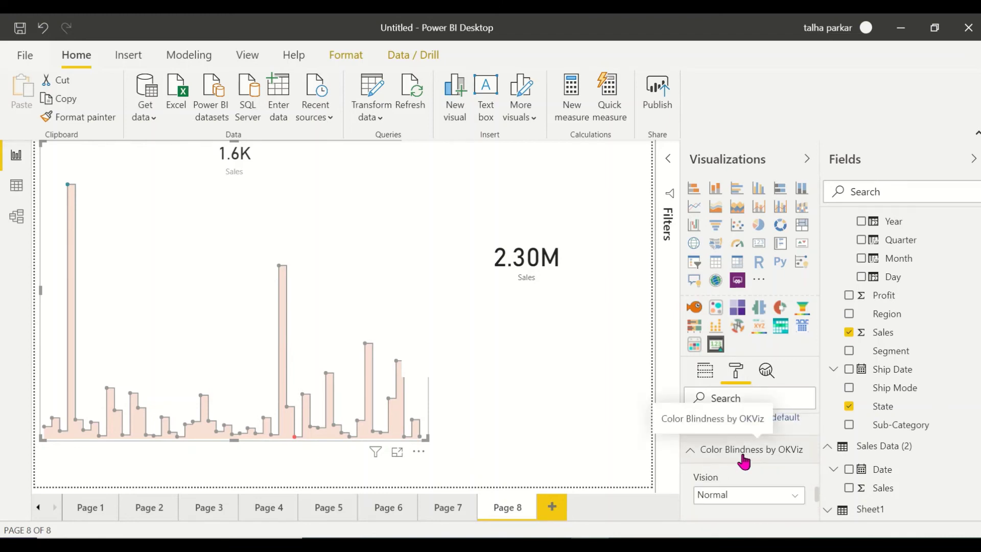
scroll(744, 460, "down", 1)
left_click(759, 464)
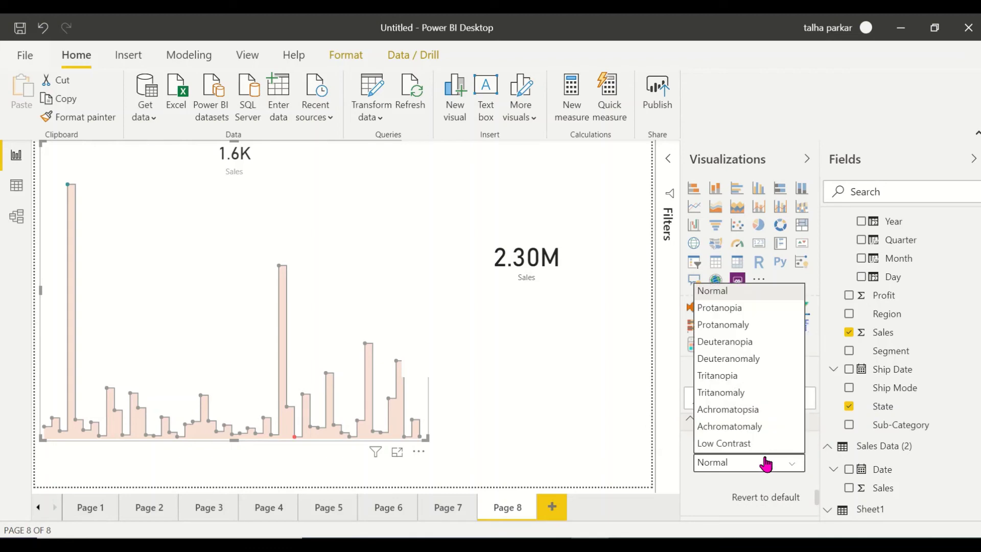
left_click(727, 410)
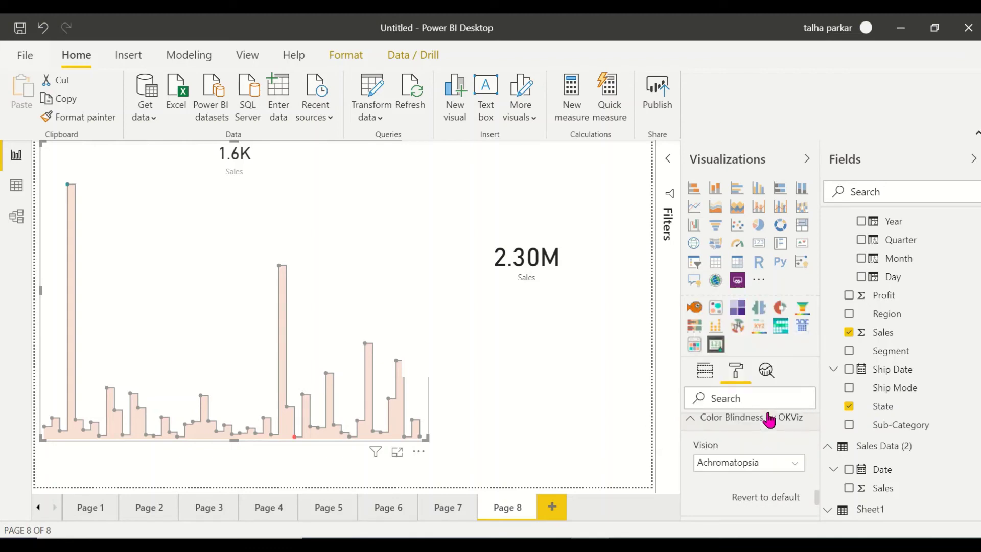
left_click(788, 470)
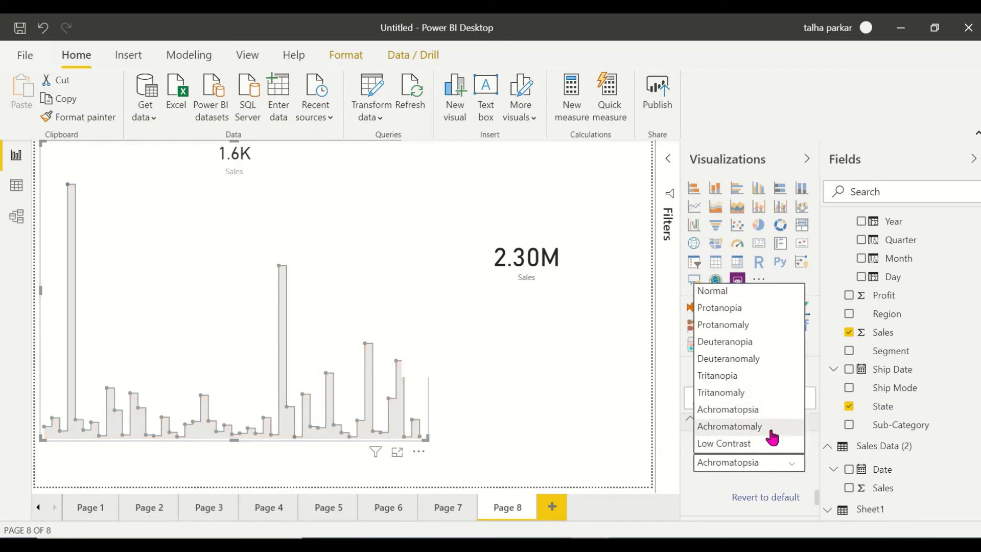
left_click(771, 433)
left_click(782, 464)
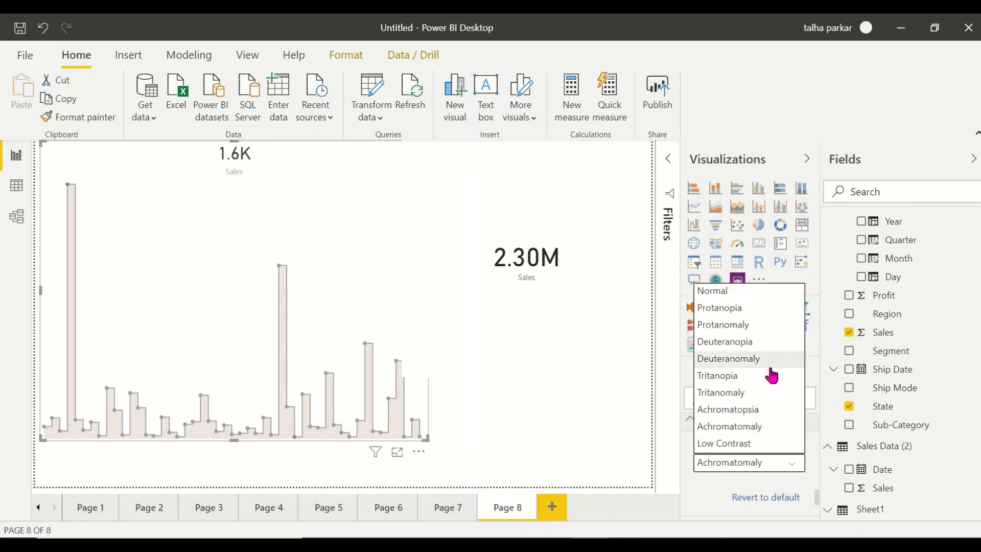
left_click(770, 371)
Set the vision simulation to Protanopia and check the About version info.
scroll(796, 471, "down", 1)
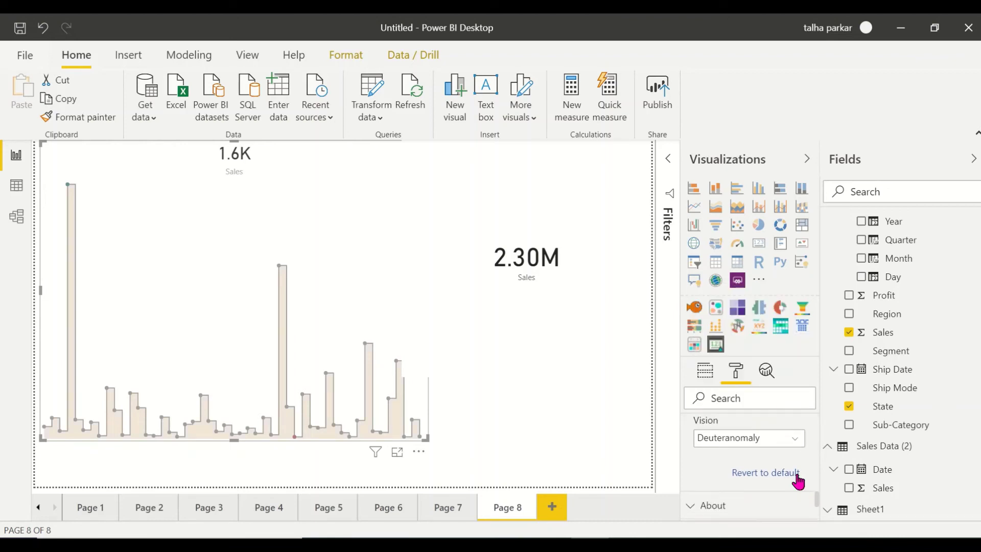
left_click(792, 440)
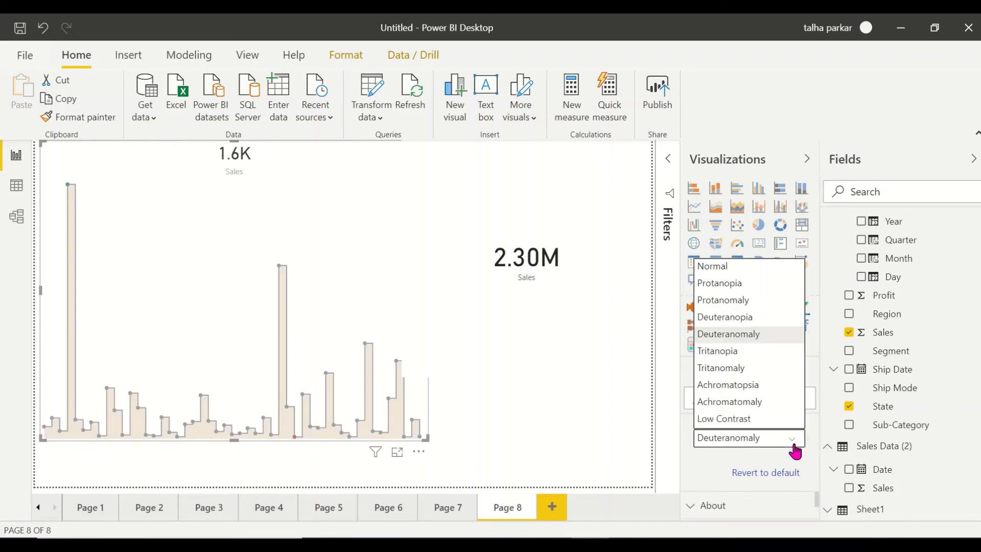
left_click(766, 287)
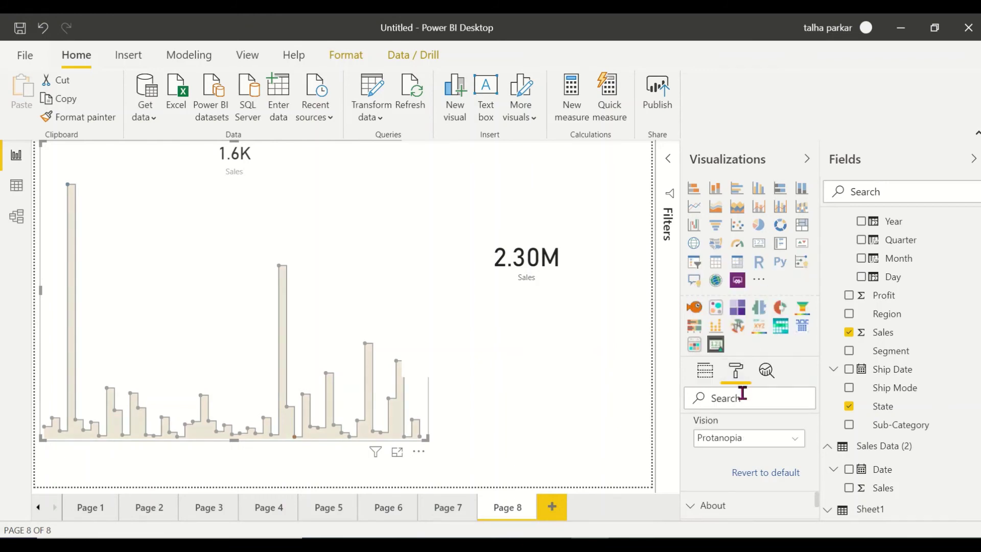
scroll(740, 440, "down", 1)
left_click(740, 444)
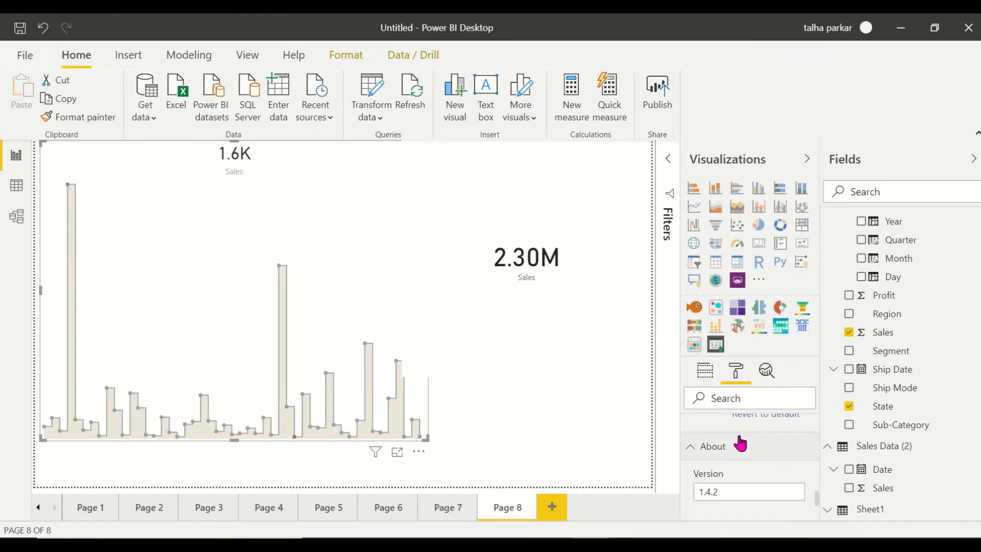
left_click(740, 443)
scroll(739, 436, "up", 3)
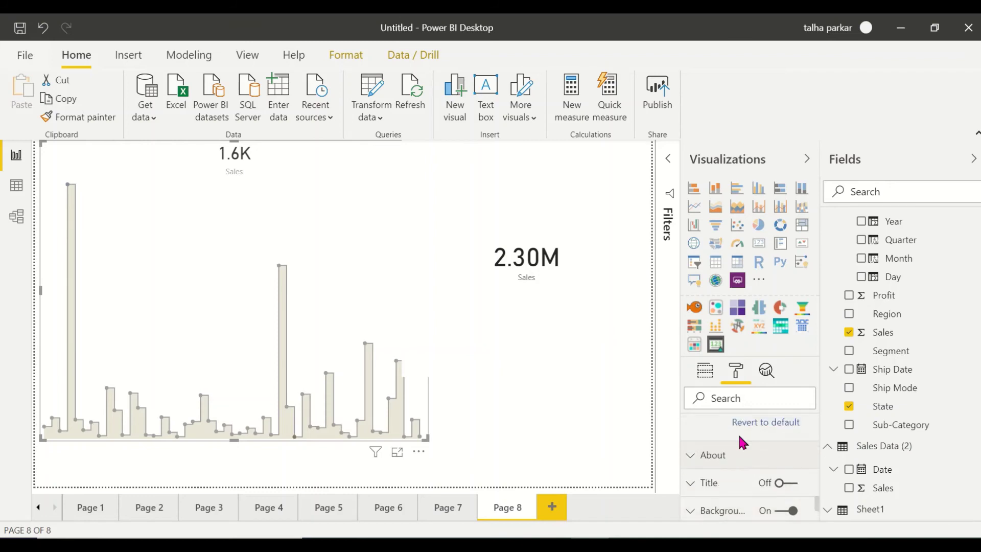
Give the State trend chart a white background with 0% transparency.
scroll(742, 443, "down", 2)
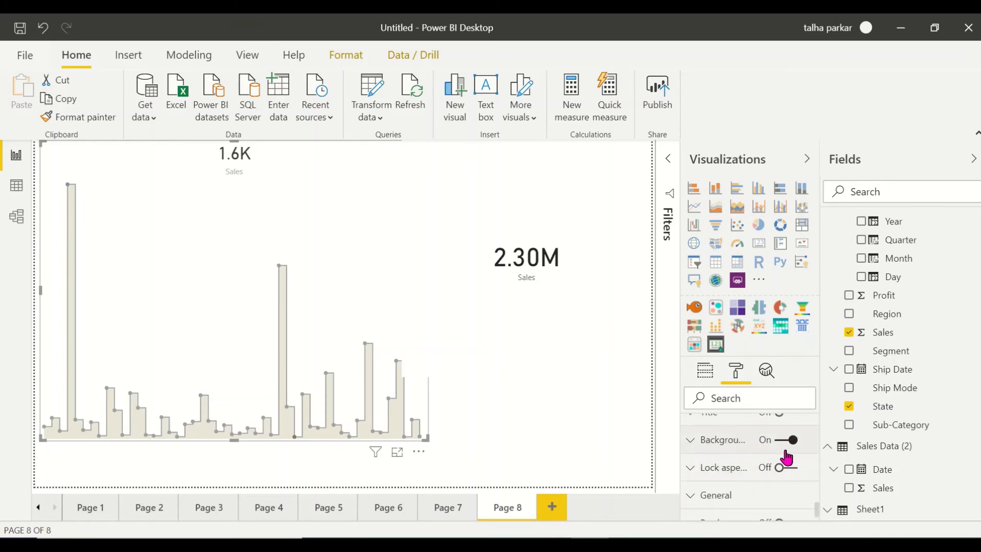
scroll(787, 458, "down", 2)
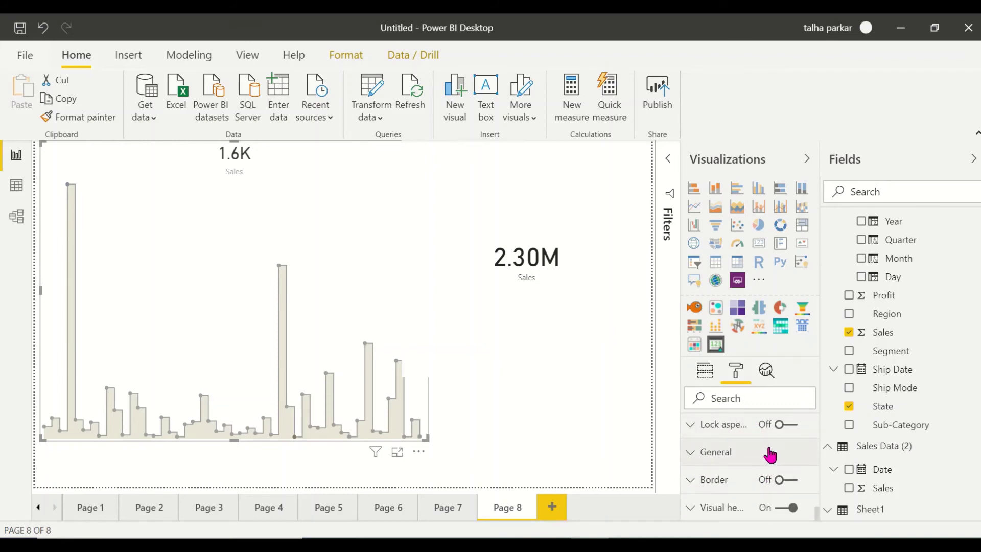
scroll(735, 450, "up", 3)
left_click(717, 473)
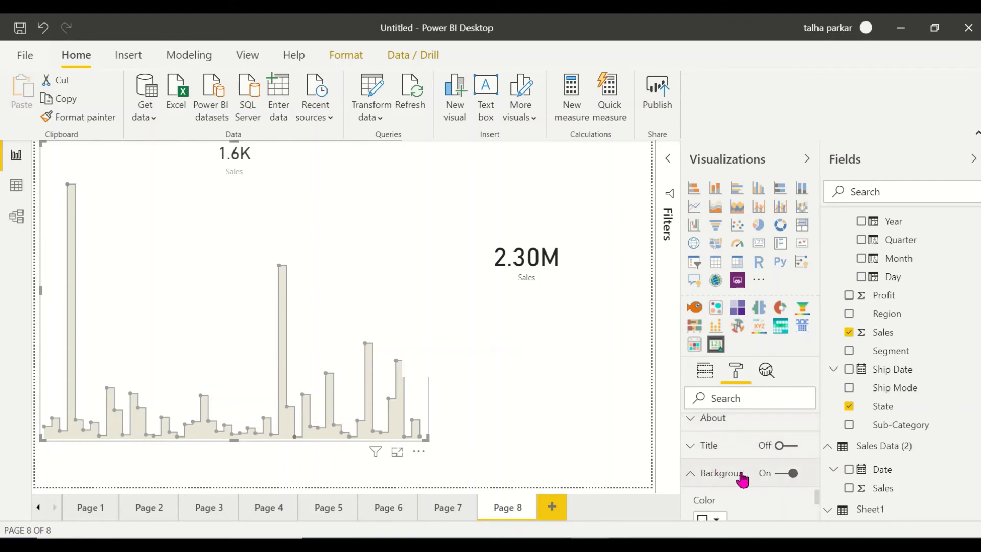
scroll(743, 468, "down", 2)
left_click(719, 447)
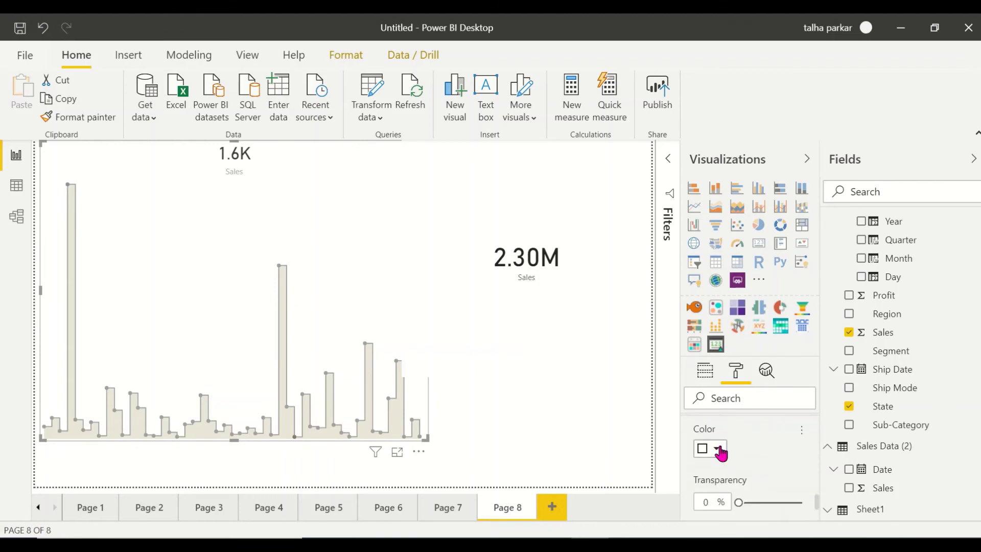
left_click(691, 331)
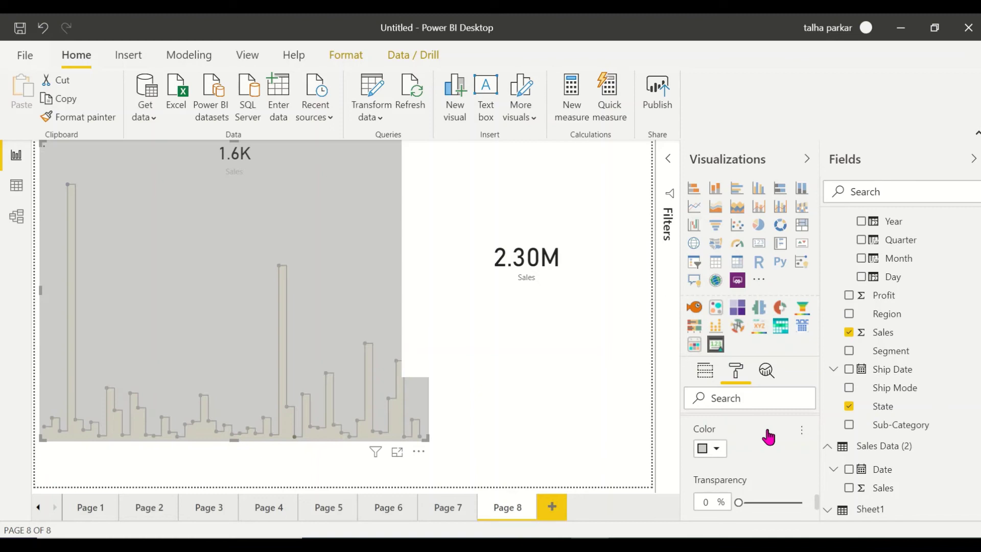
left_click_drag(772, 508, 737, 502)
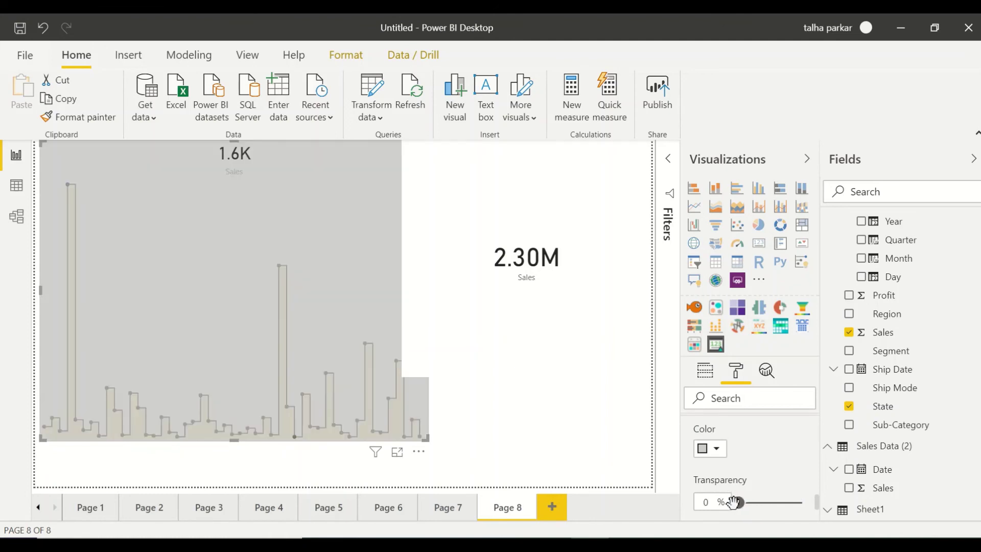
left_click(715, 454)
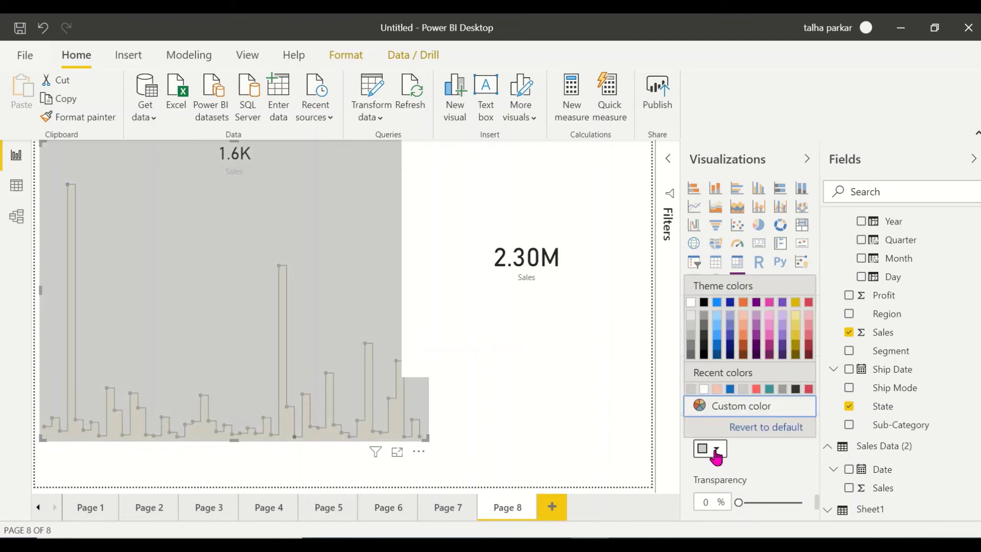
left_click(690, 302)
Turn on the trend chart's border and deselect the visual.
scroll(758, 446, "down", 5)
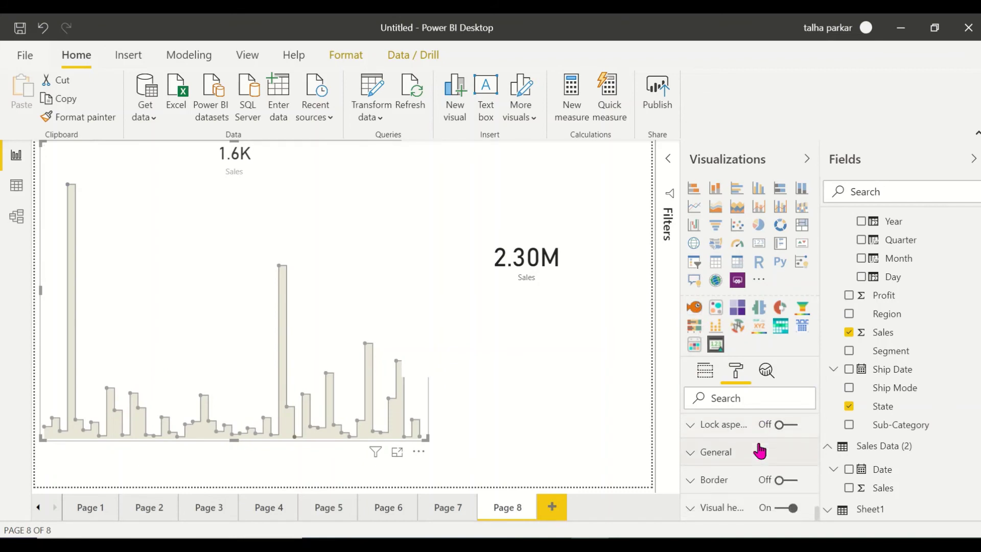
left_click(789, 480)
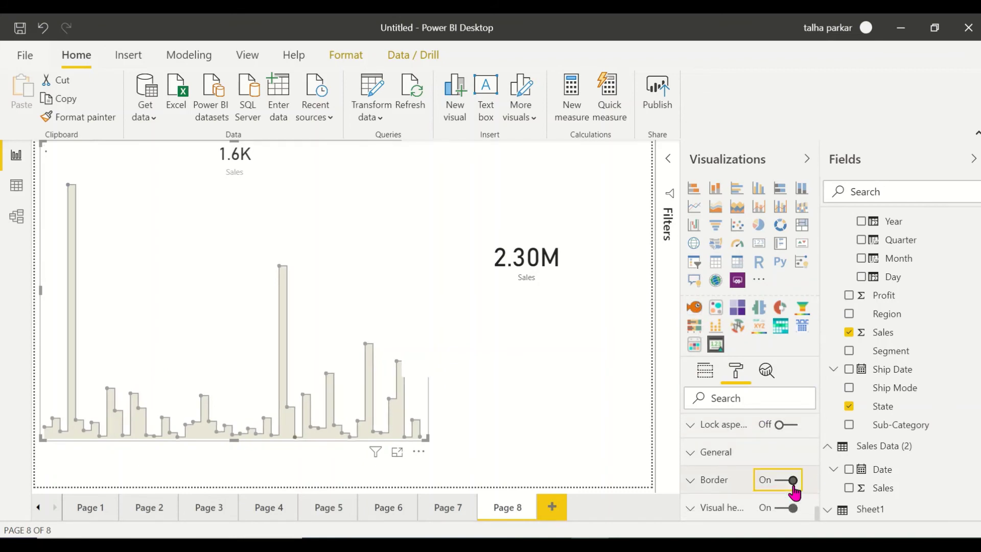
left_click(575, 382)
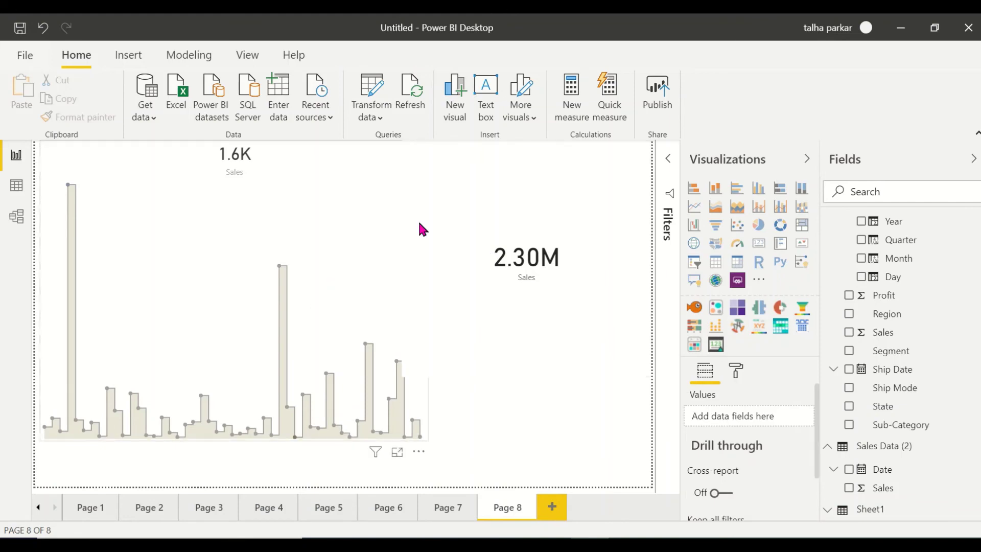
Narrow the 2.30M card from its left edge, then check the trend chart's tooltips.
left_click(508, 315)
left_click_drag(402, 259, 429, 255)
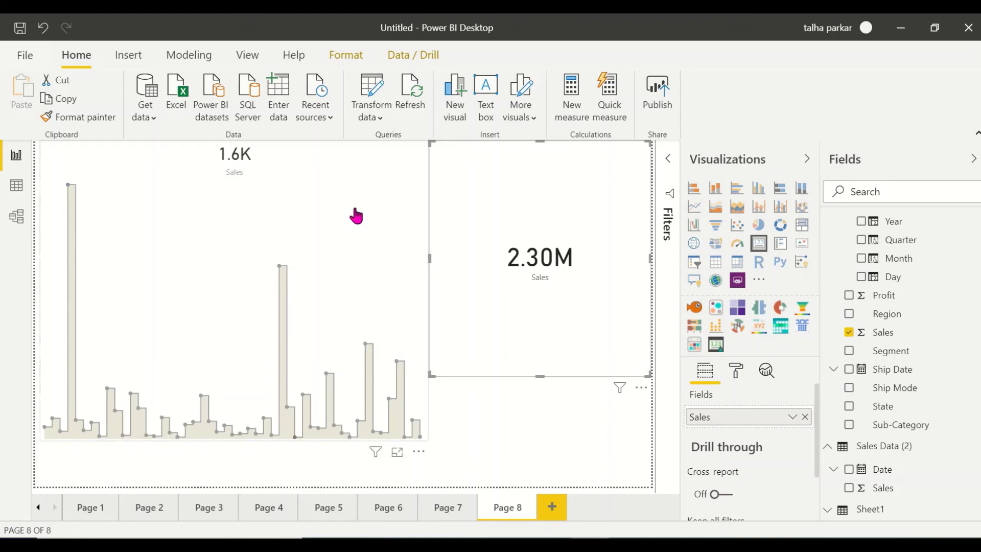
left_click(355, 223)
scroll(767, 475, "down", 3)
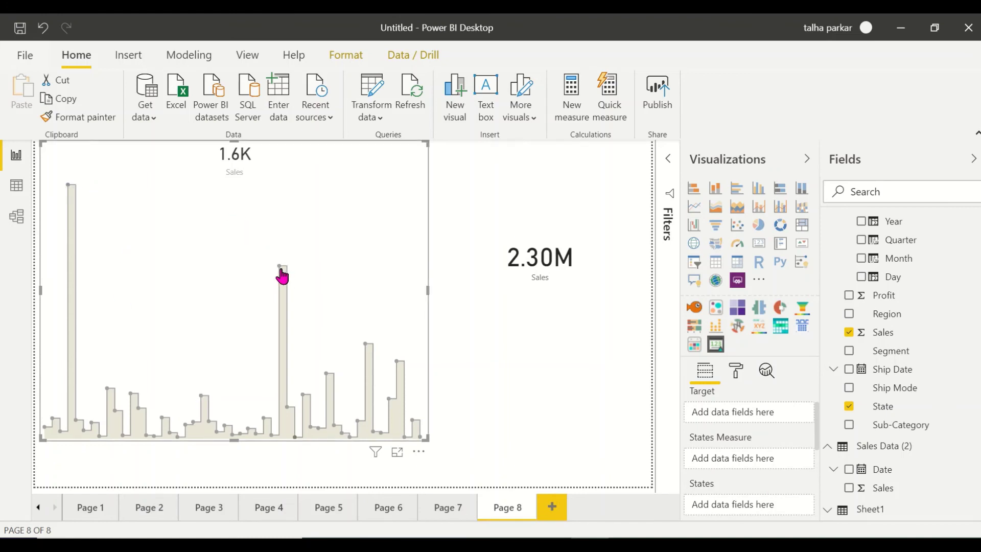
mouse_move(281, 273)
mouse_move(68, 192)
mouse_move(295, 440)
mouse_move(69, 191)
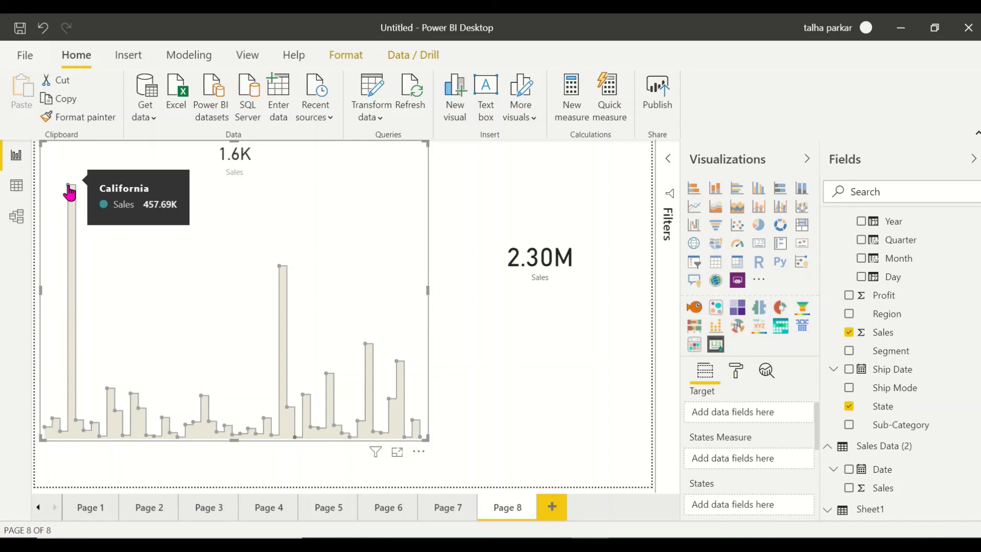
Delete the 2.30M Sales card from the page.
left_click(519, 313)
left_click(515, 406)
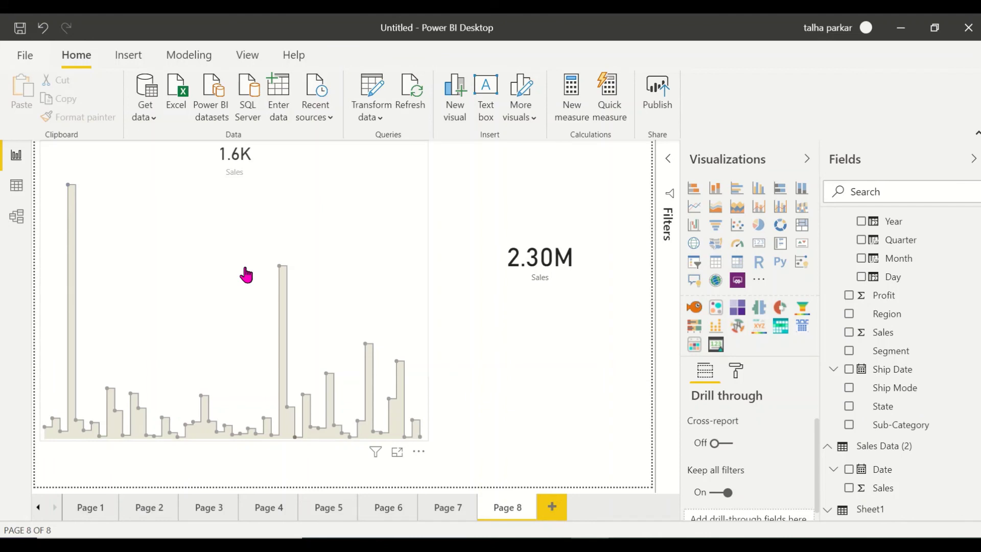
left_click(498, 293)
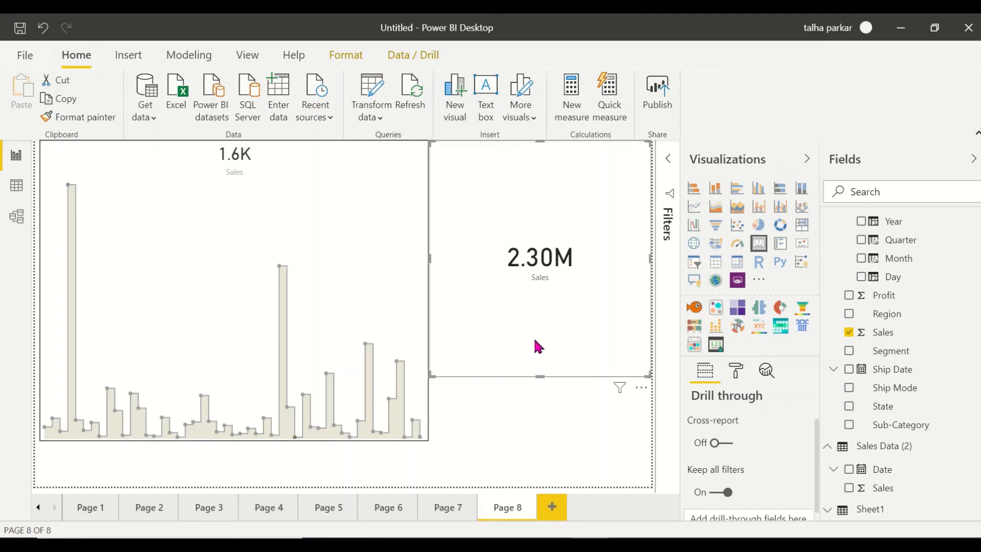
key("Delete")
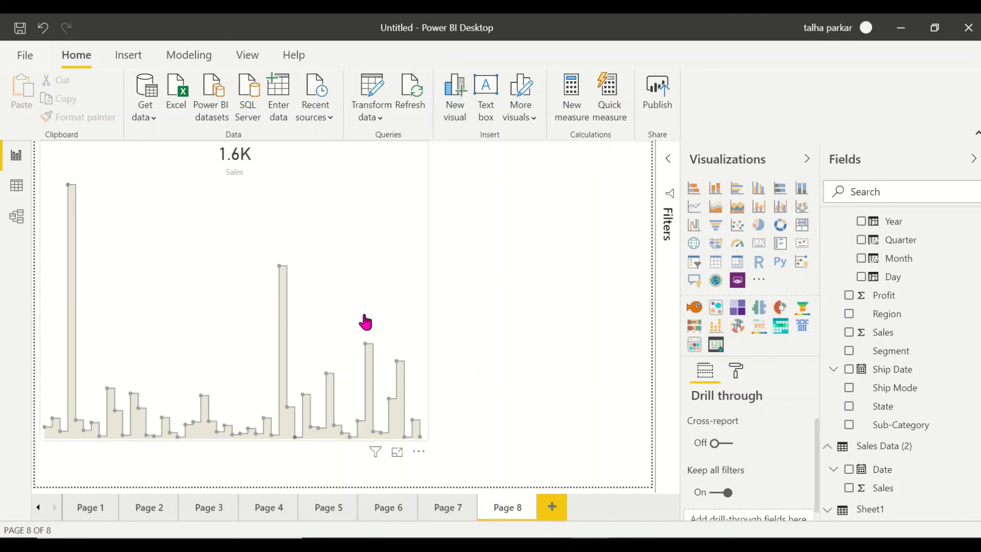
Resize the State trend chart so it fills the freed width.
left_click(365, 322)
left_click_drag(429, 439, 491, 262)
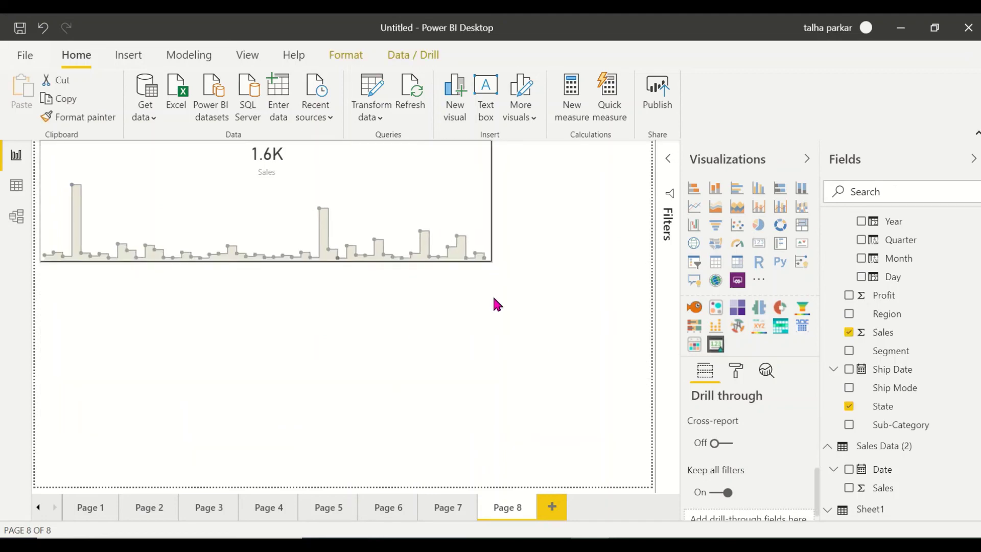
left_click_drag(495, 303, 558, 449)
left_click(558, 449)
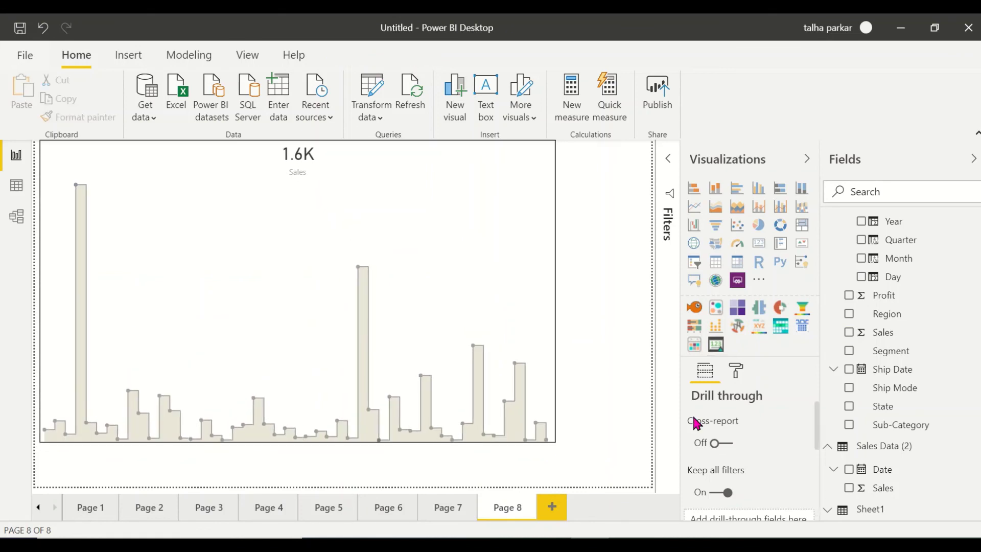